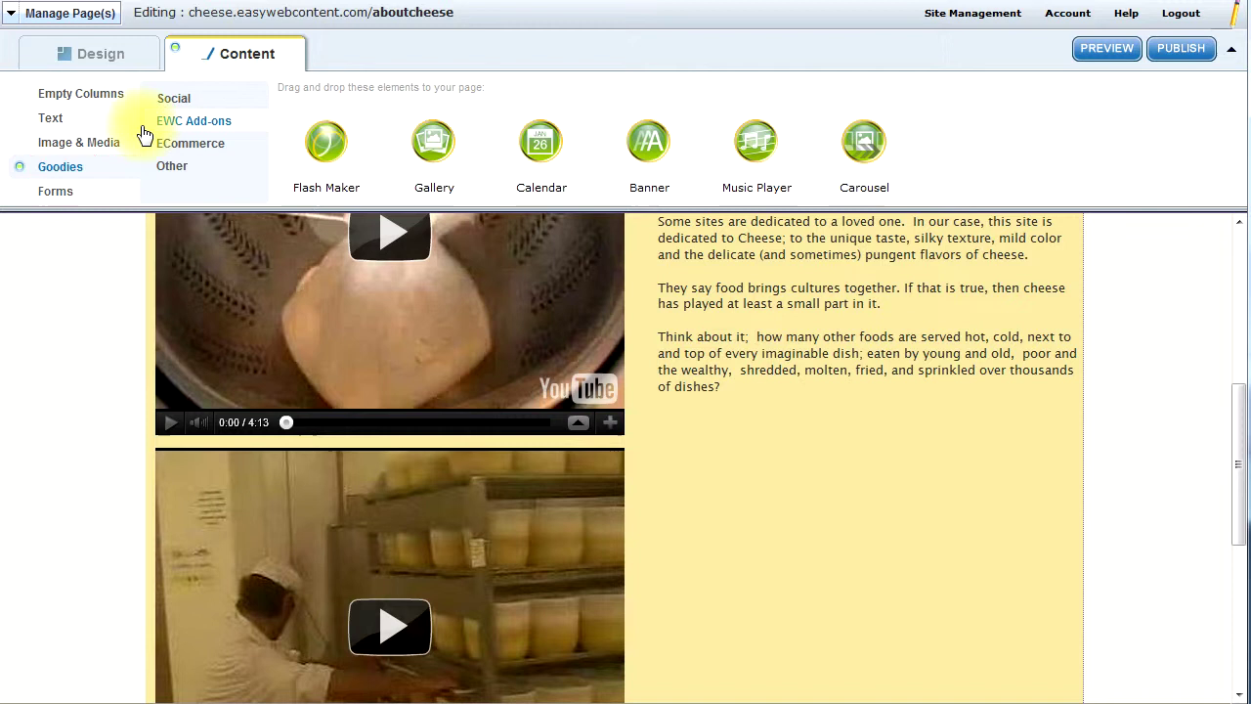
Drop a Calendar widget below the About page text and start a new calendar named New Cheese Calendar
{"action": "left_click", "coordinate": [186, 105]}
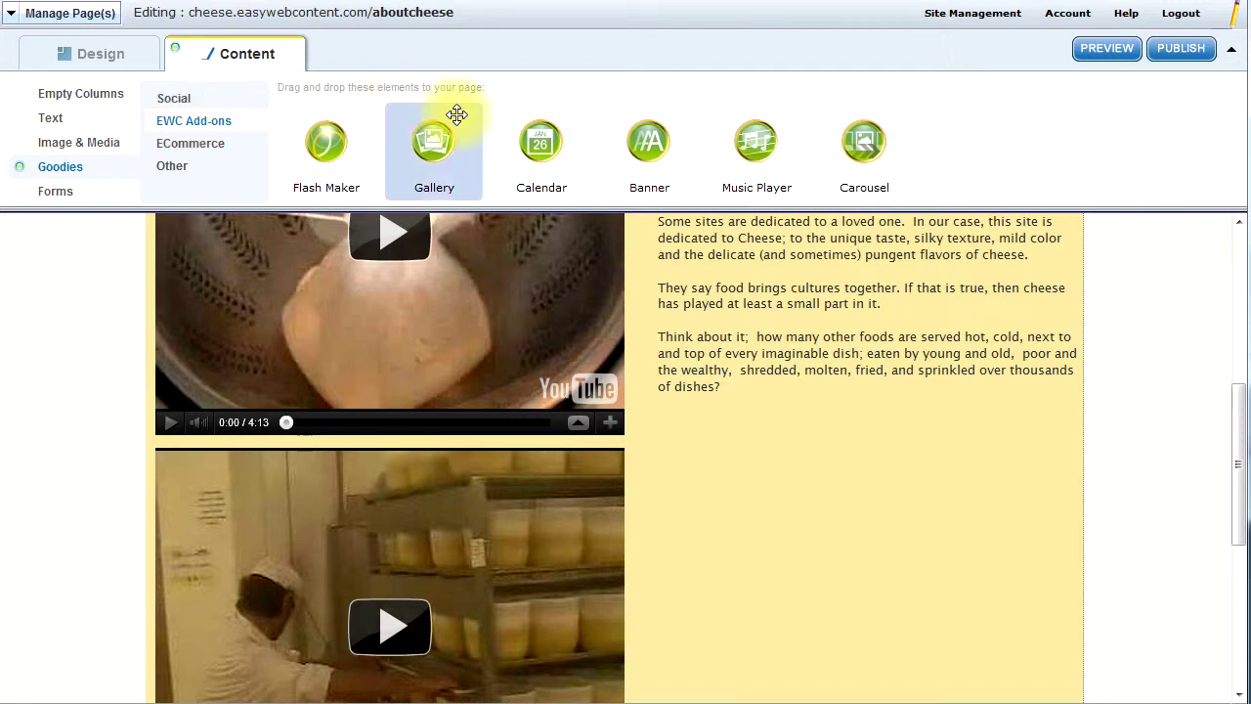
{"action": "left_click_drag", "start_coordinate": [541, 141], "coordinate": [734, 406]}
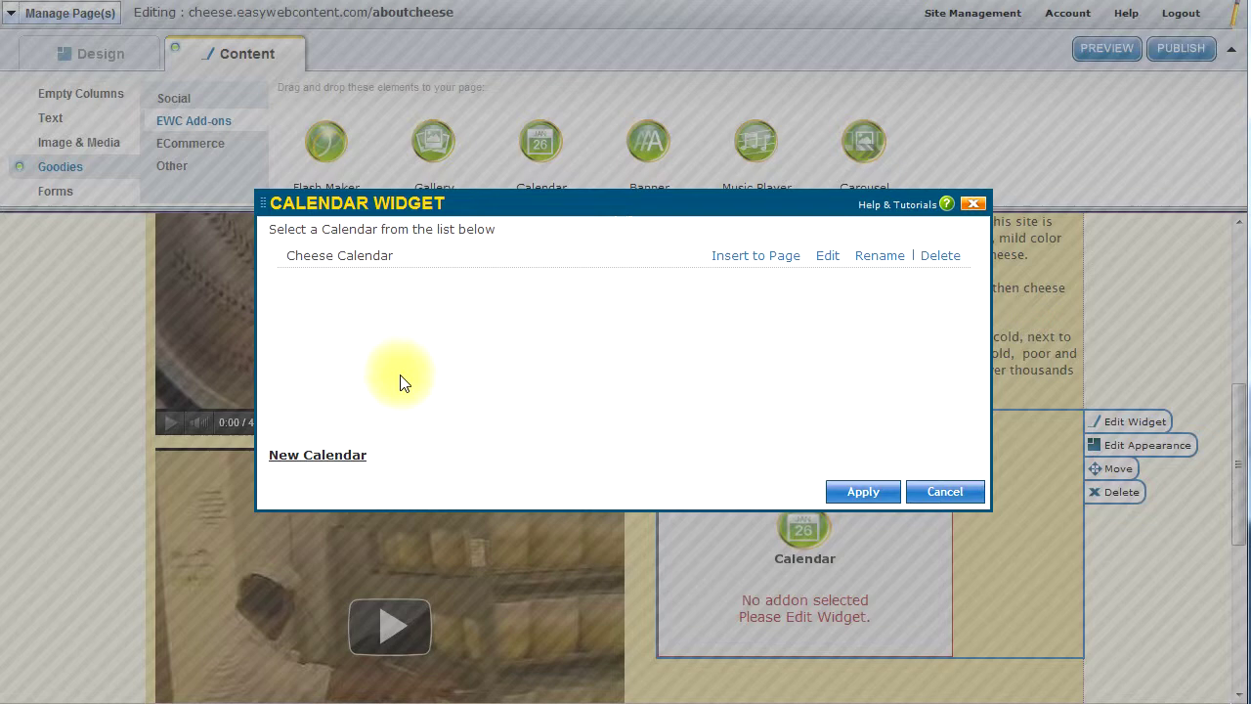
{"action": "left_click", "coordinate": [329, 463]}
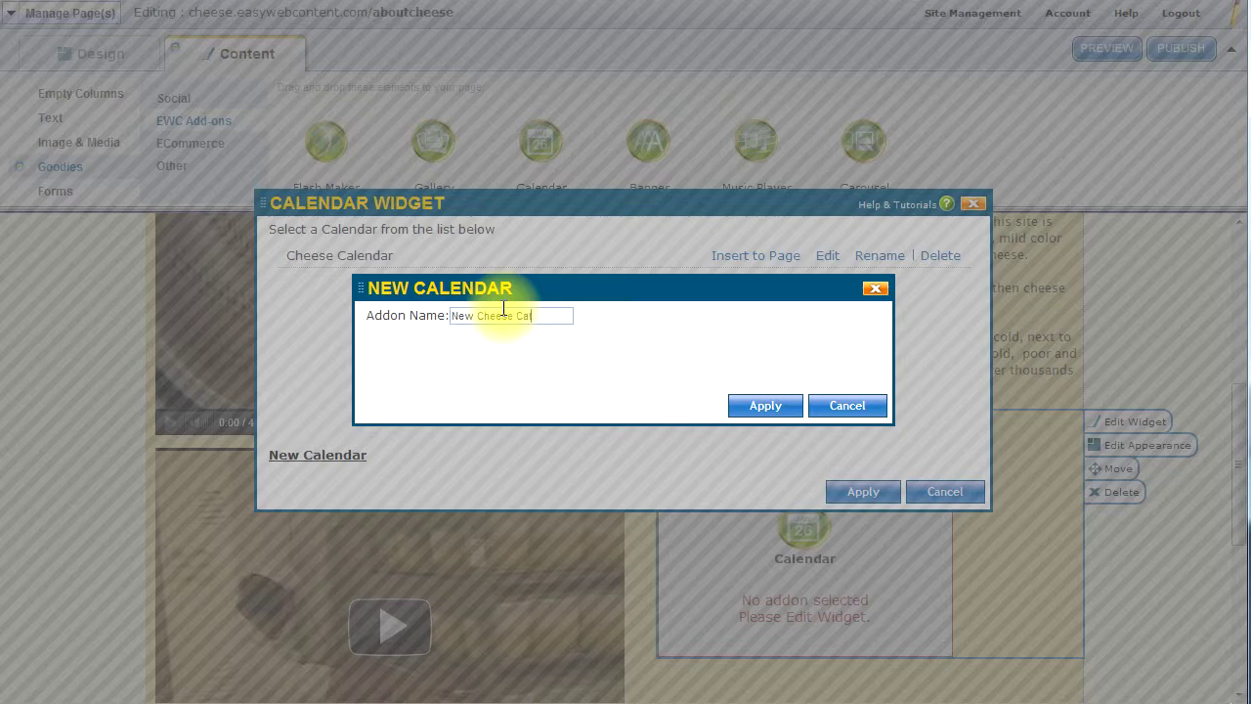
Create the New Cheese Calendar using the Default 300x250 template
{"action": "left_click", "coordinate": [748, 411]}
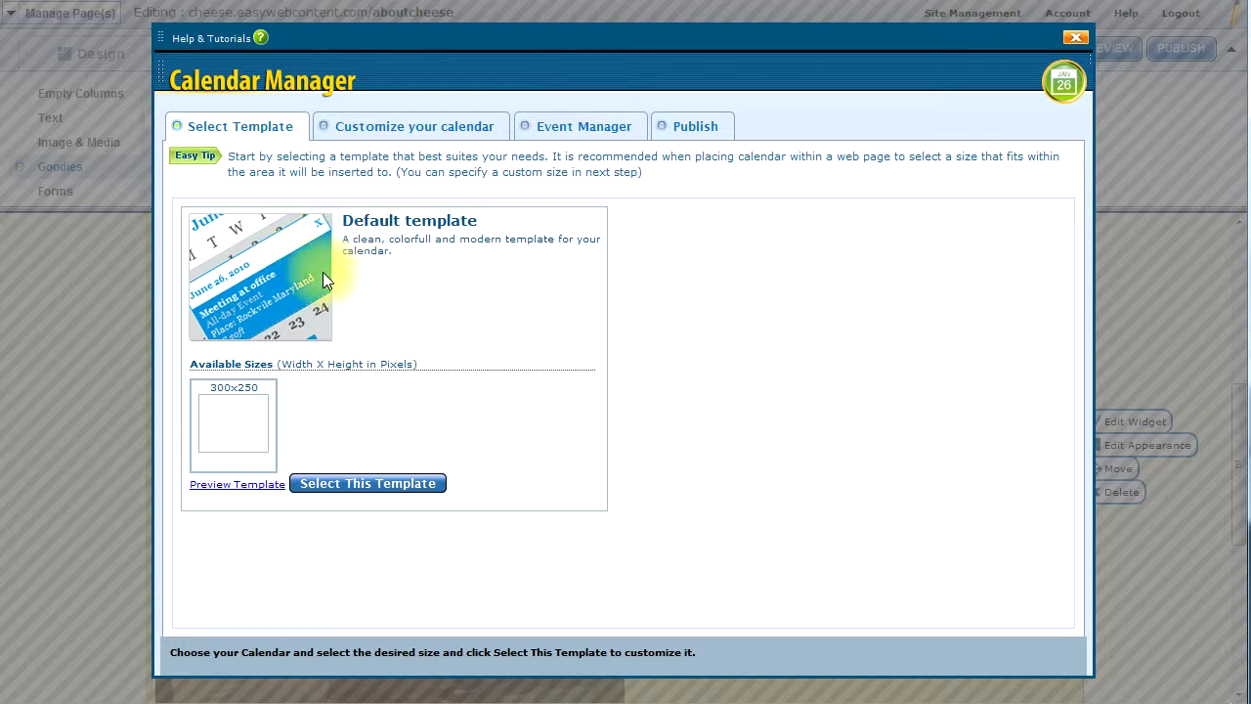
{"action": "left_click", "coordinate": [350, 485]}
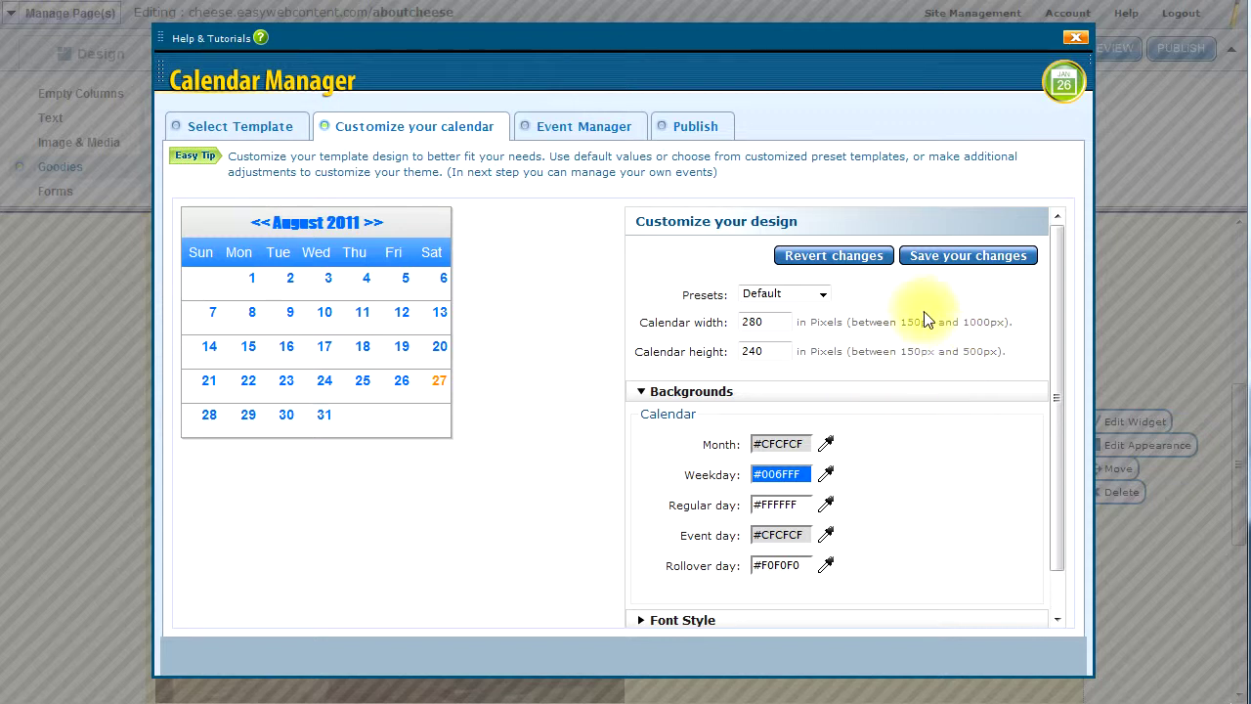
Apply the Gold preset, save the design, and enlarge the calendar to 503 x 303 pixels
{"action": "left_click", "coordinate": [793, 298]}
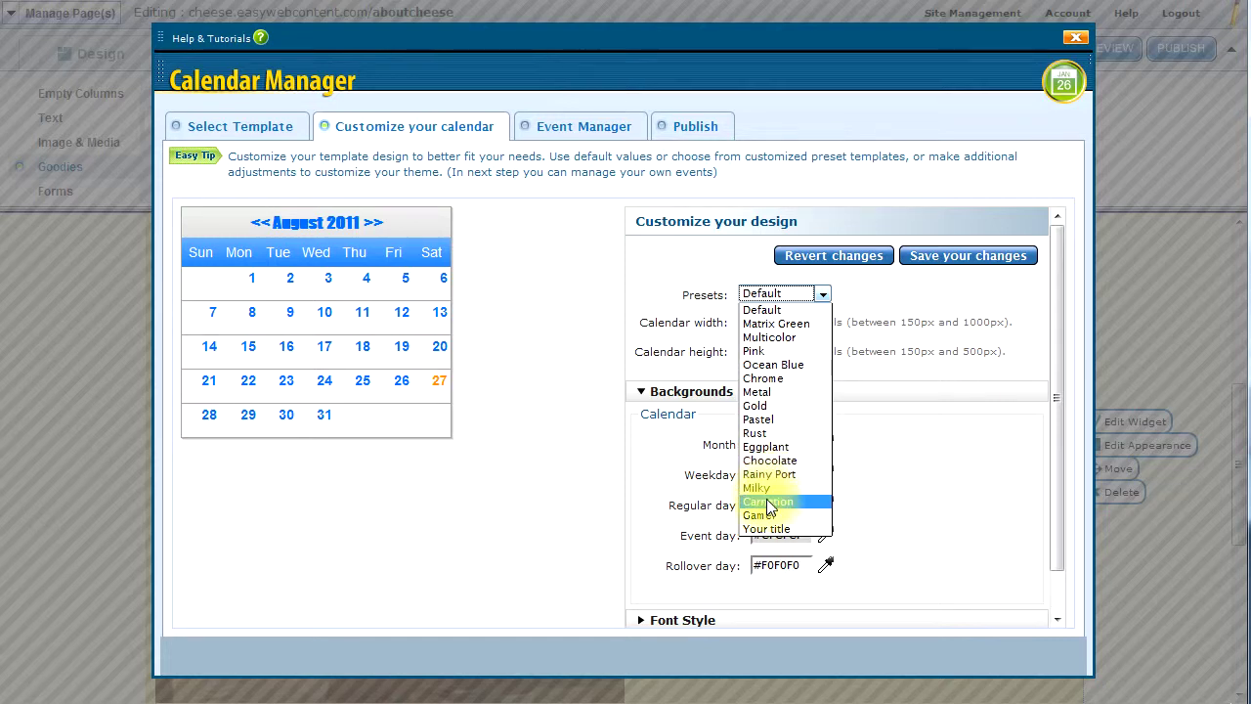
{"action": "left_click", "coordinate": [768, 405]}
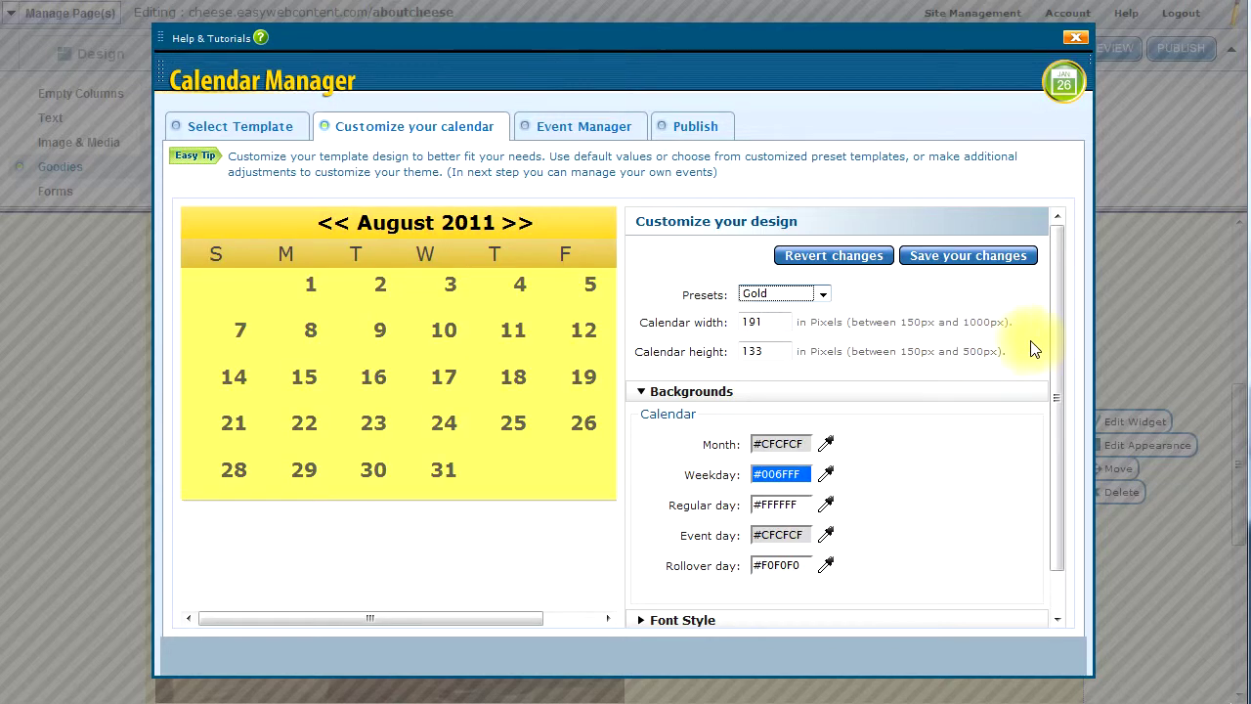
{"action": "left_click_drag", "start_coordinate": [1058, 341], "coordinate": [1062, 400]}
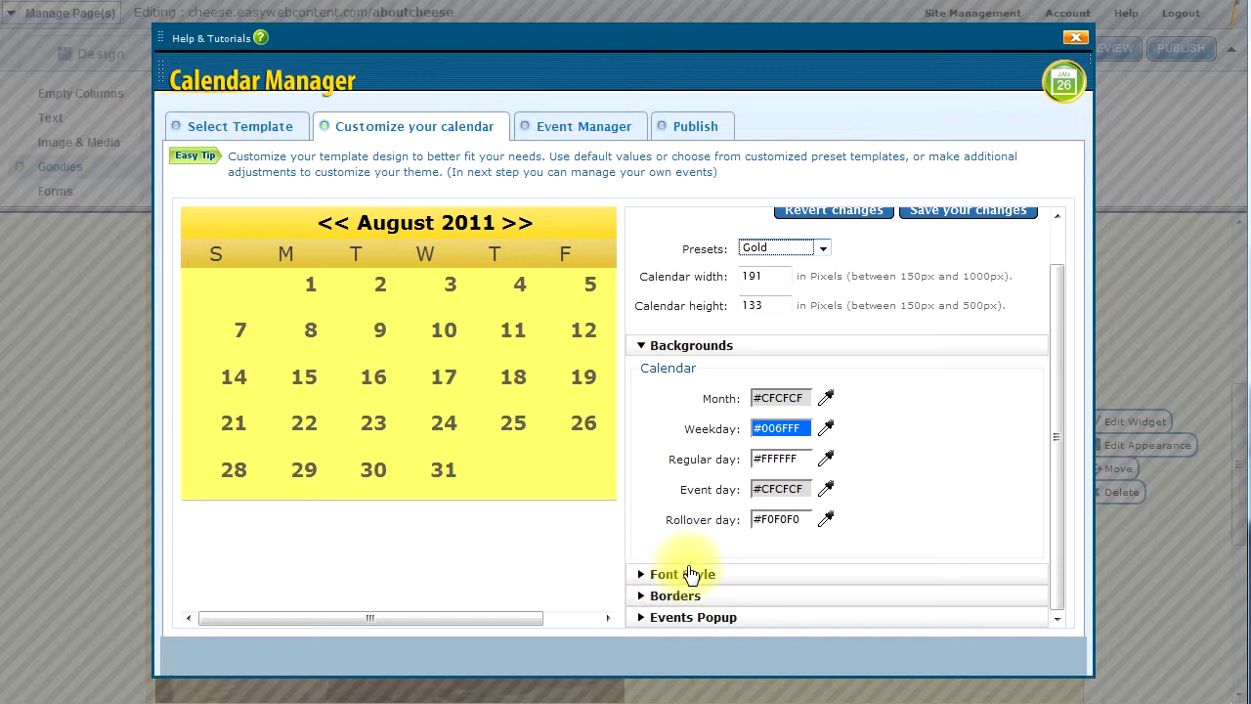
{"action": "left_click_drag", "start_coordinate": [1063, 427], "coordinate": [1063, 377]}
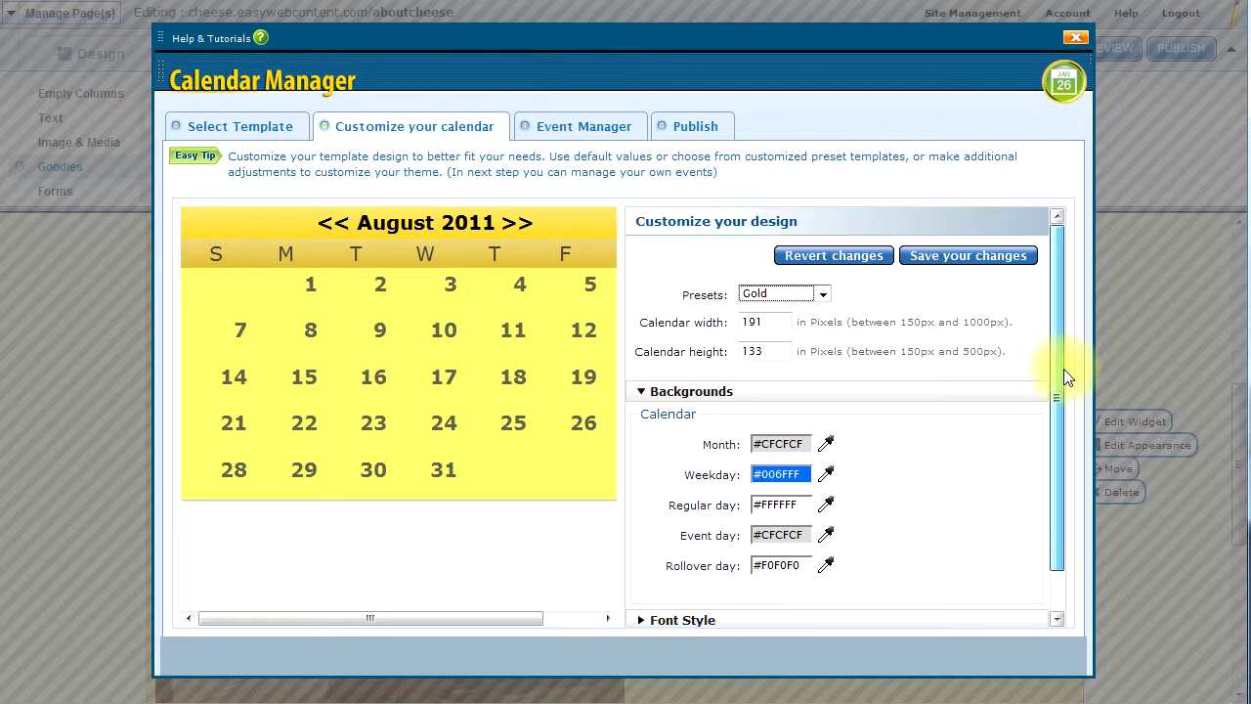
{"action": "left_click", "coordinate": [953, 259]}
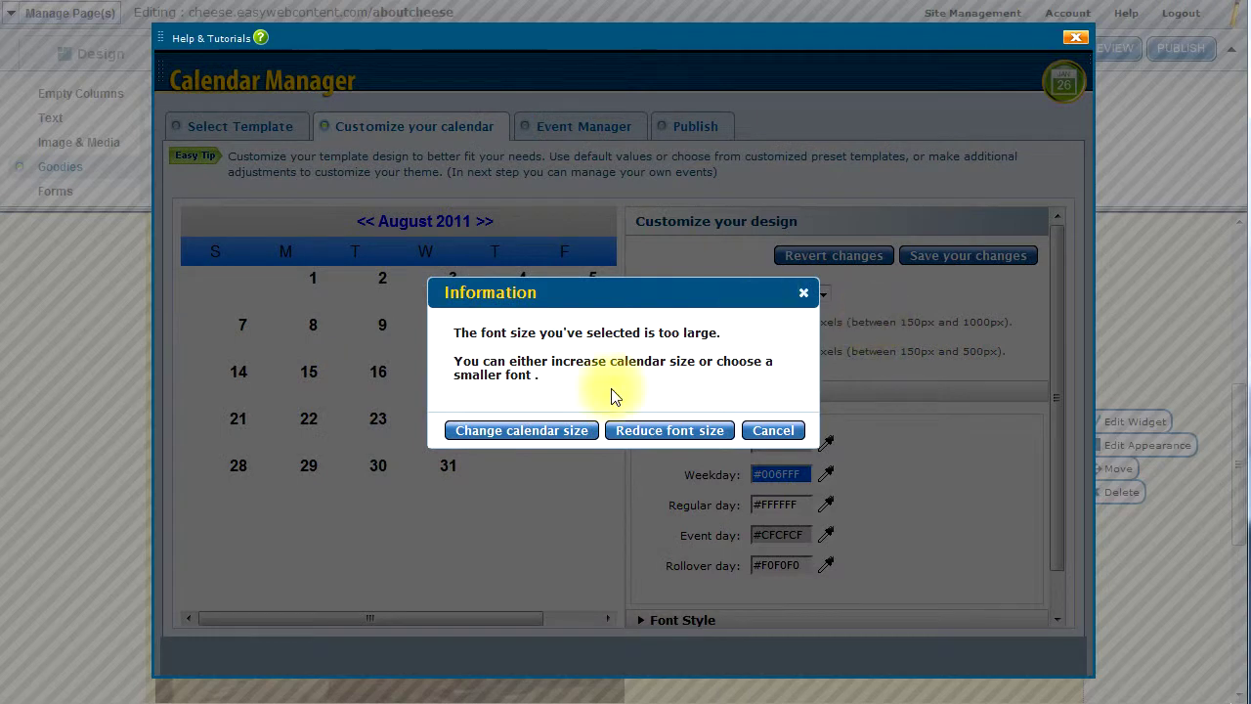
{"action": "left_click", "coordinate": [532, 436]}
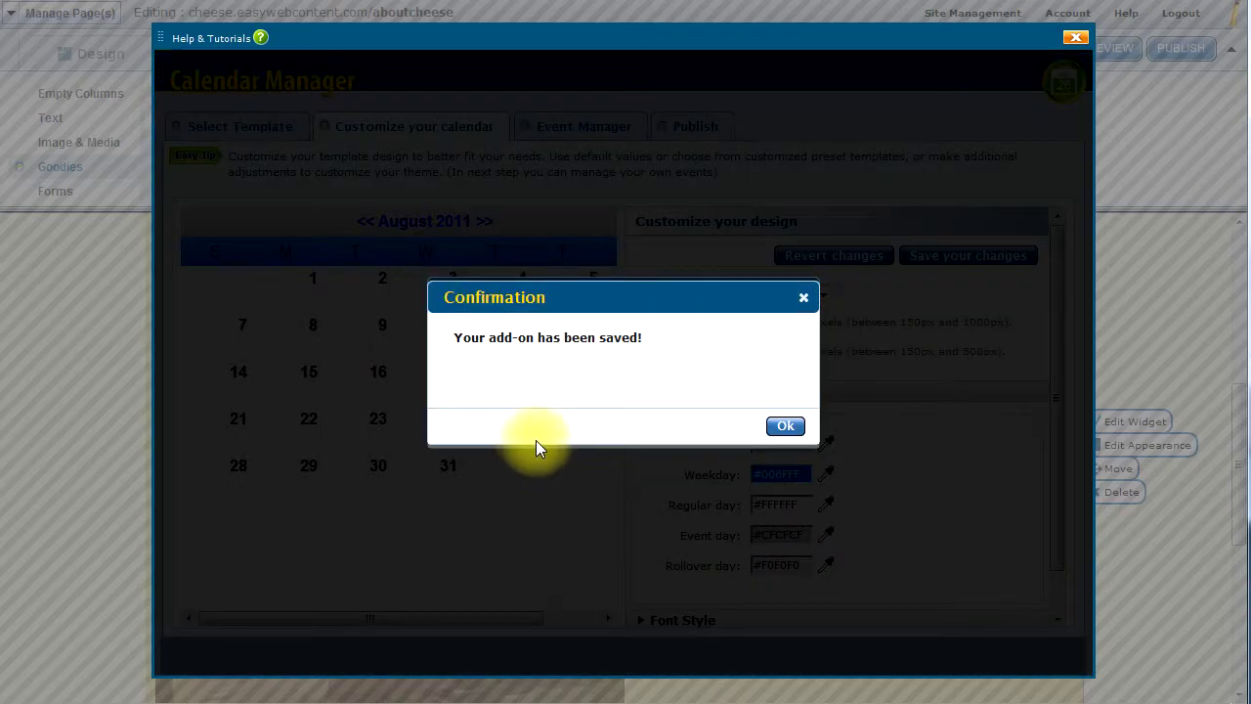
{"action": "left_click", "coordinate": [782, 431]}
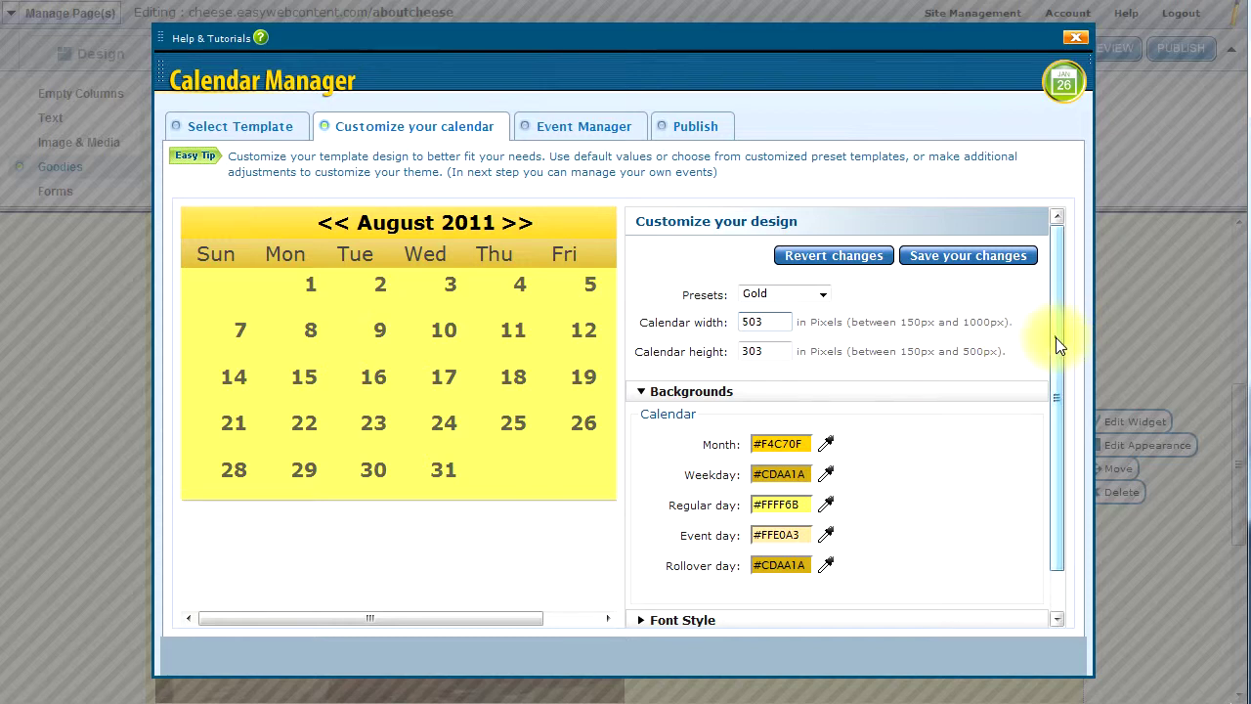
Change the Event day background colour from the Gold default to dark blue #1814A3
{"action": "left_click_drag", "start_coordinate": [1056, 337], "coordinate": [1059, 402]}
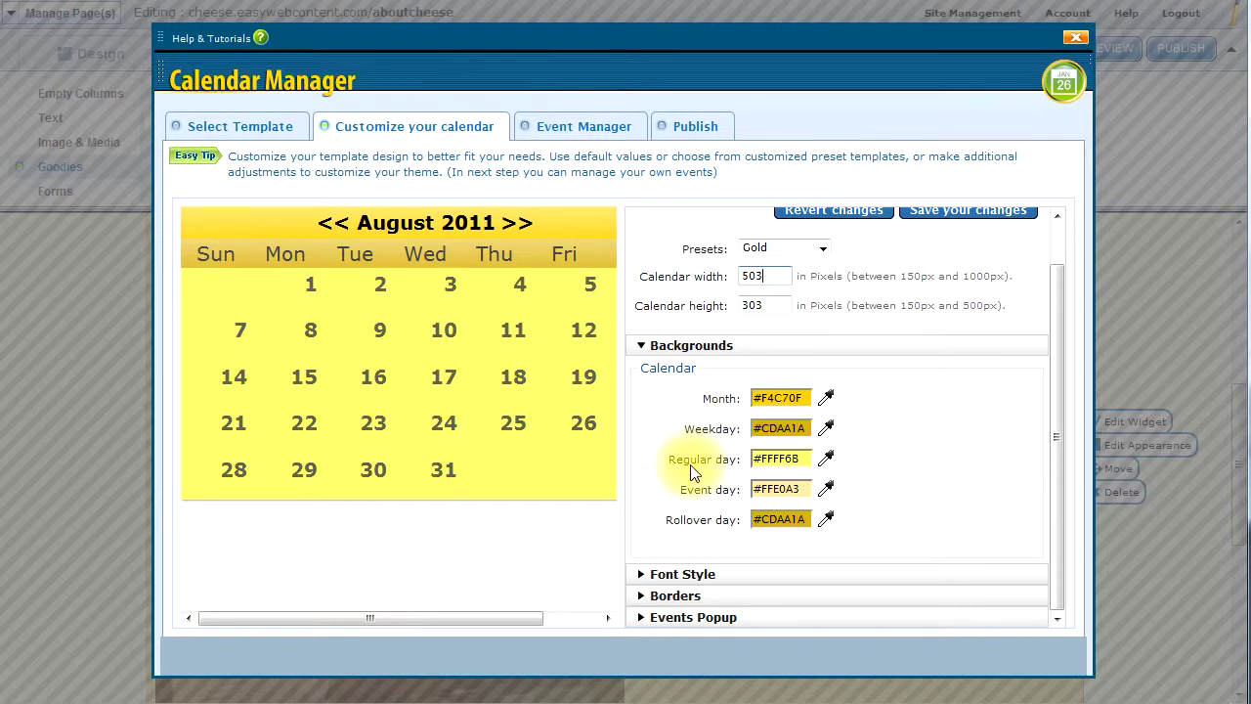
{"action": "left_click", "coordinate": [795, 489]}
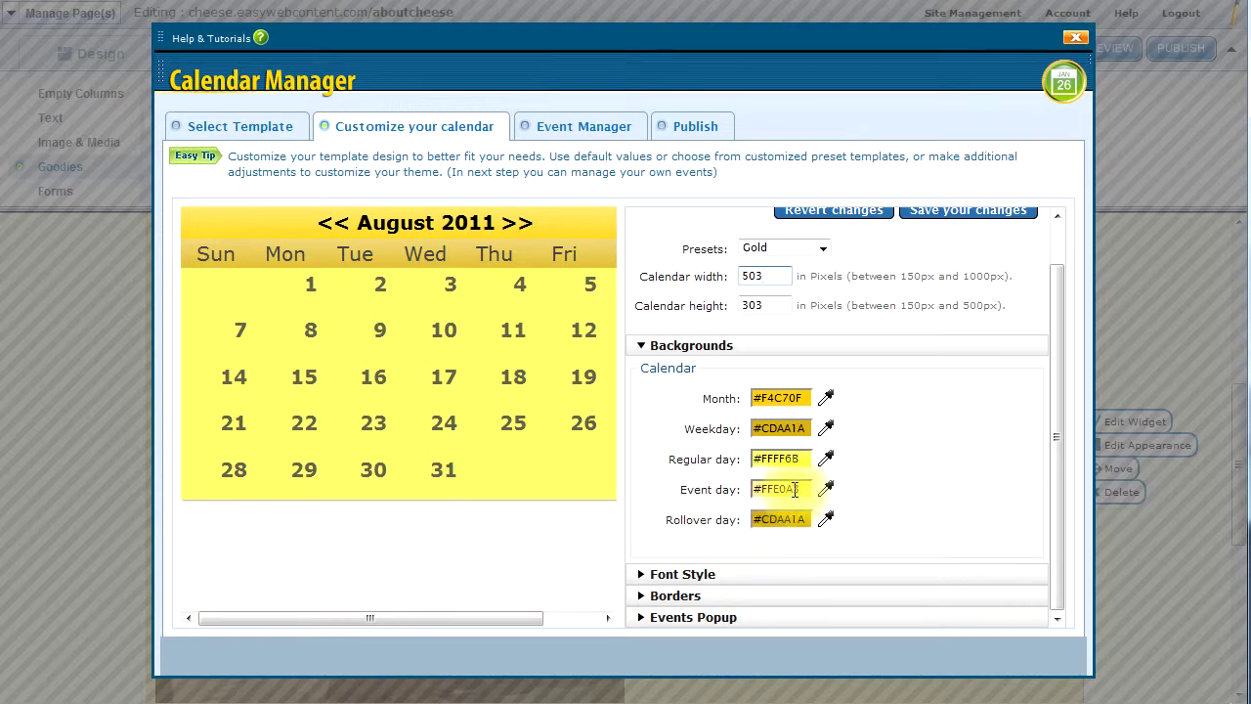
{"action": "left_click", "coordinate": [794, 489]}
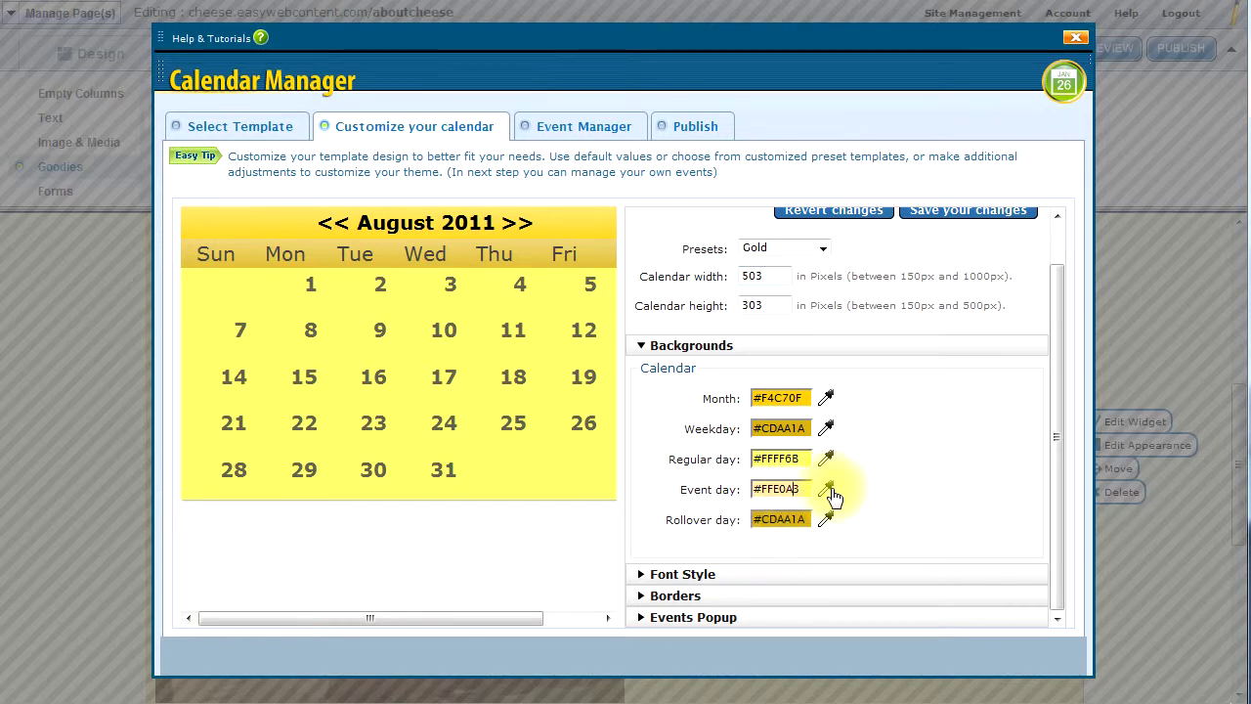
{"action": "left_click", "coordinate": [829, 492]}
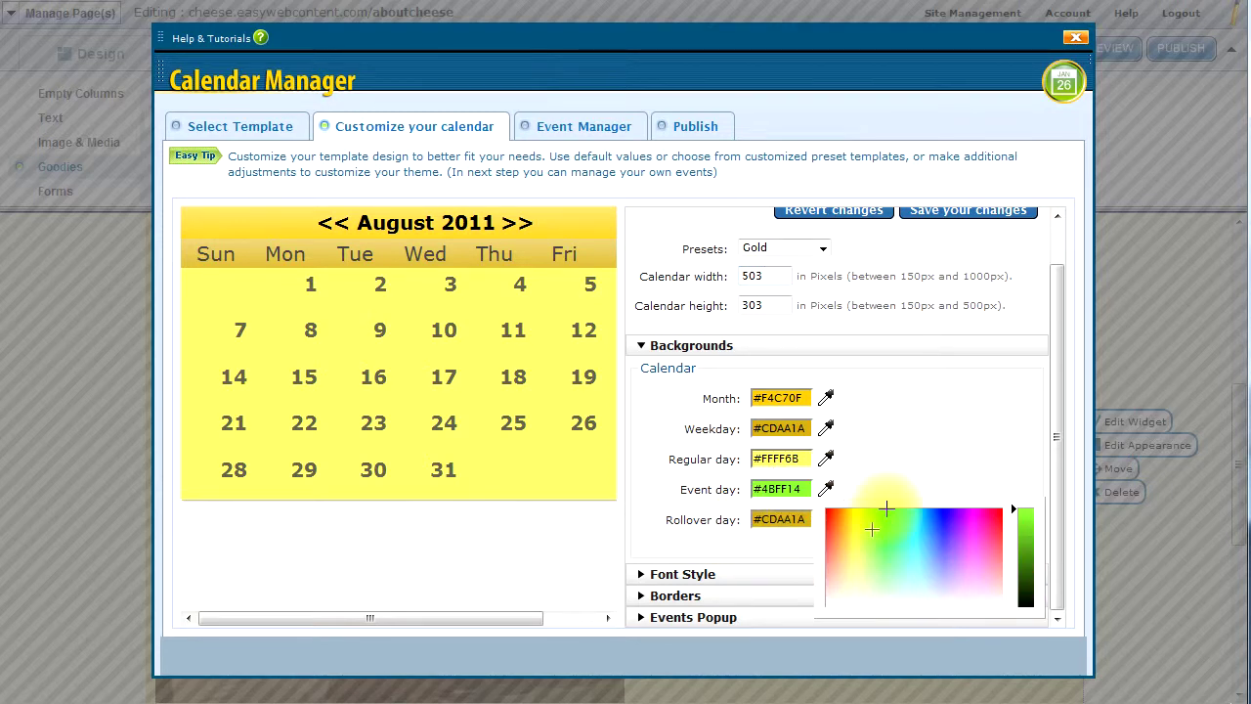
{"action": "left_click", "coordinate": [927, 508]}
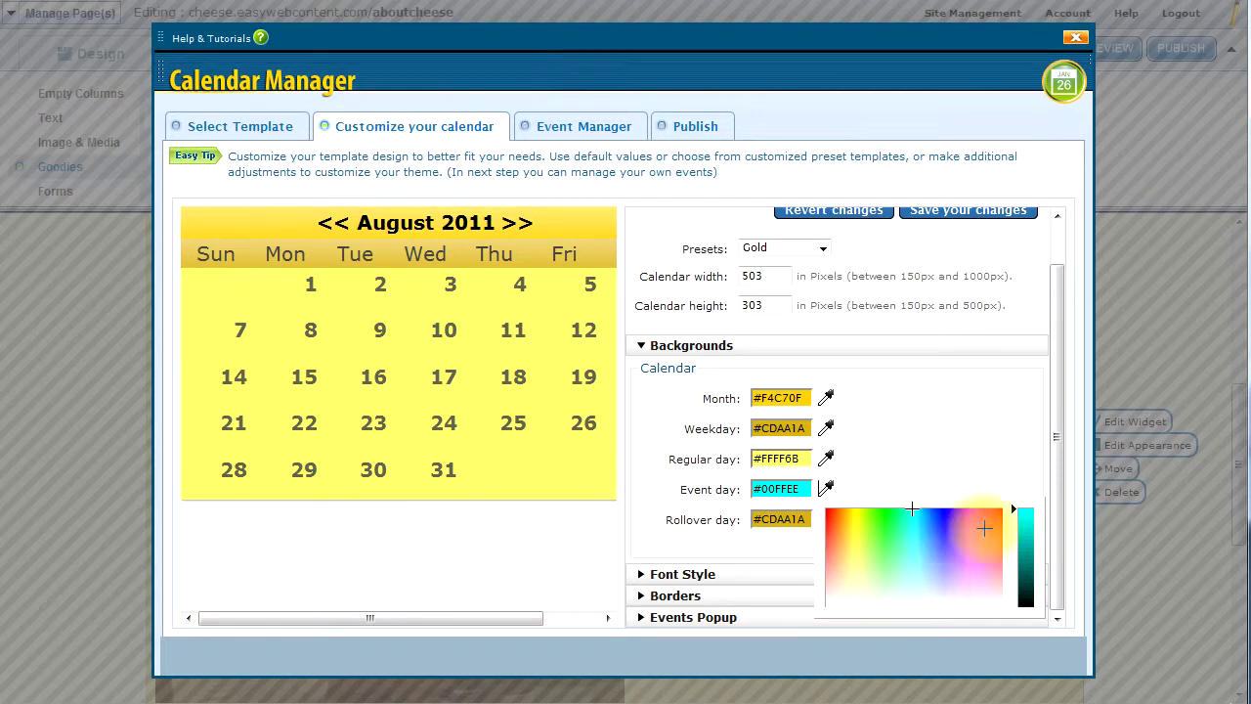
{"action": "left_click_drag", "start_coordinate": [1019, 508], "coordinate": [1019, 552]}
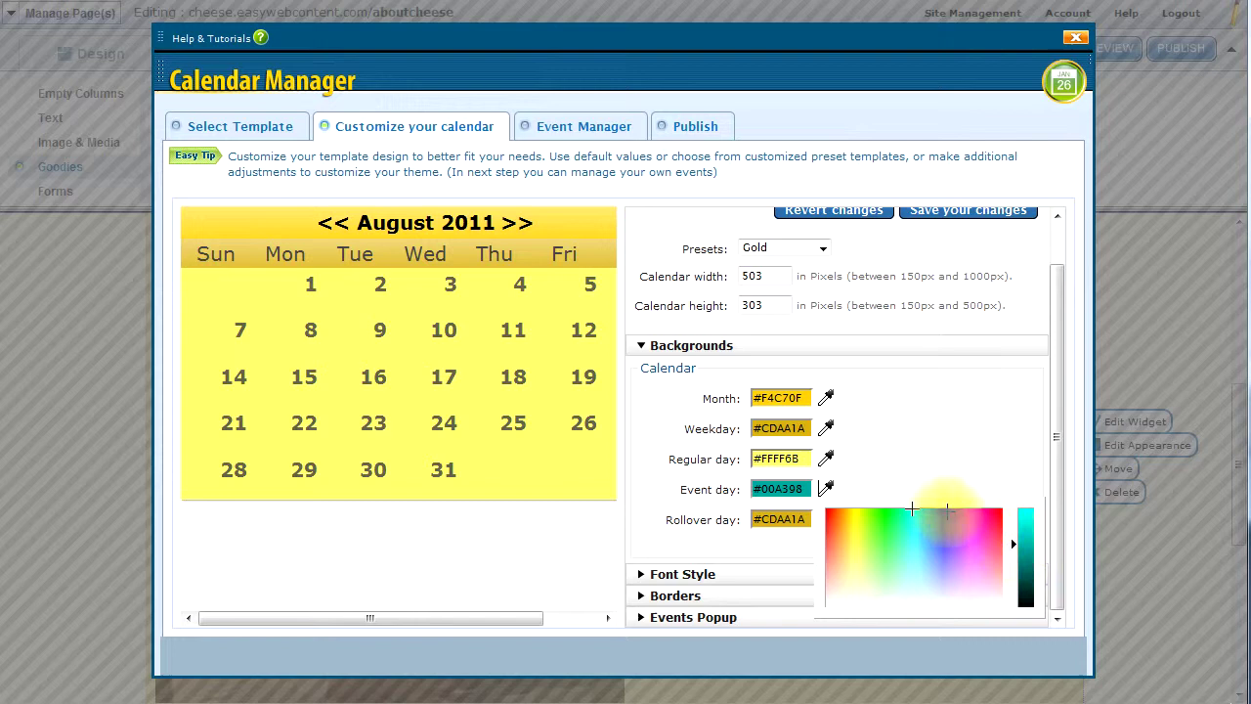
{"action": "left_click", "coordinate": [945, 523]}
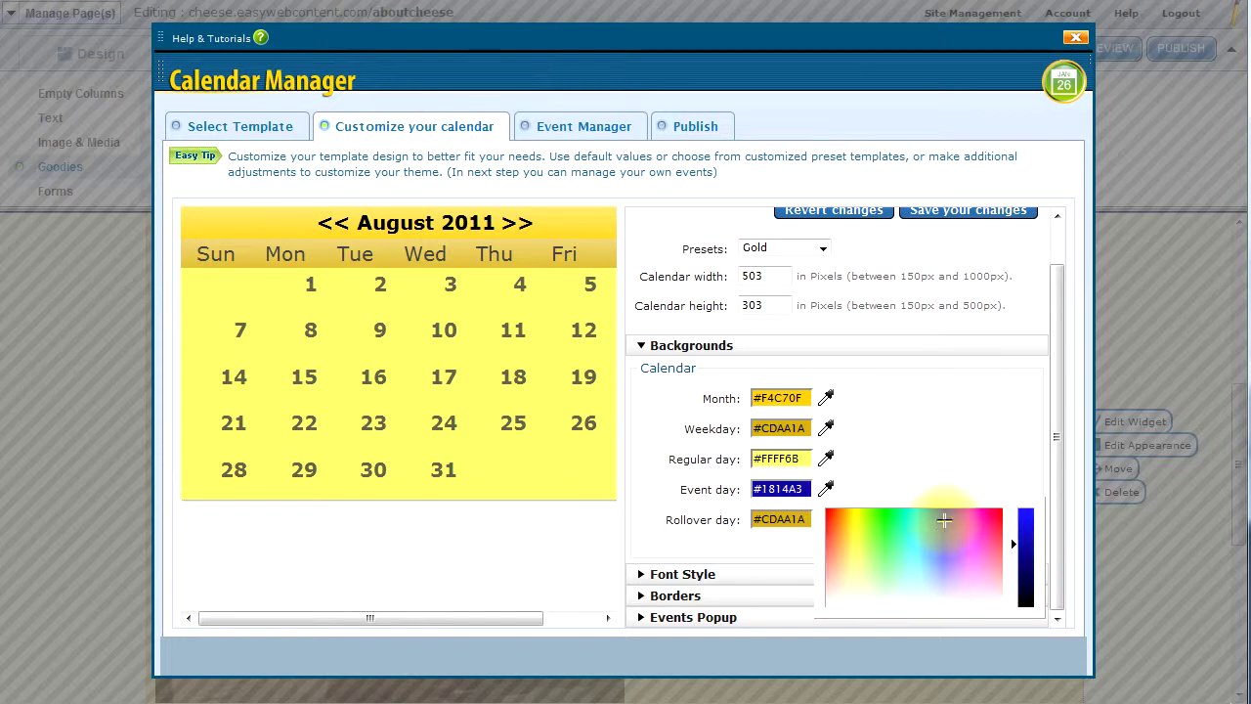
{"action": "left_click", "coordinate": [931, 483]}
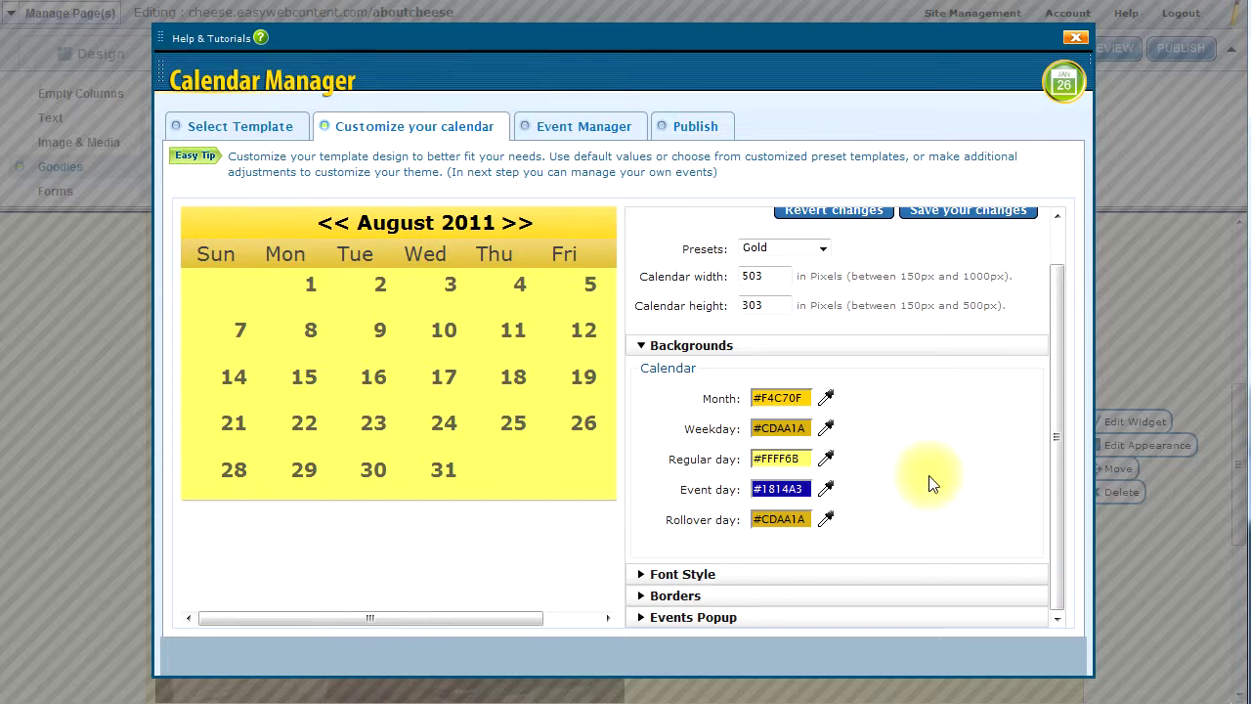
Switch the month heading font from Verdana to Arial in Font Style
{"action": "left_click", "coordinate": [642, 577]}
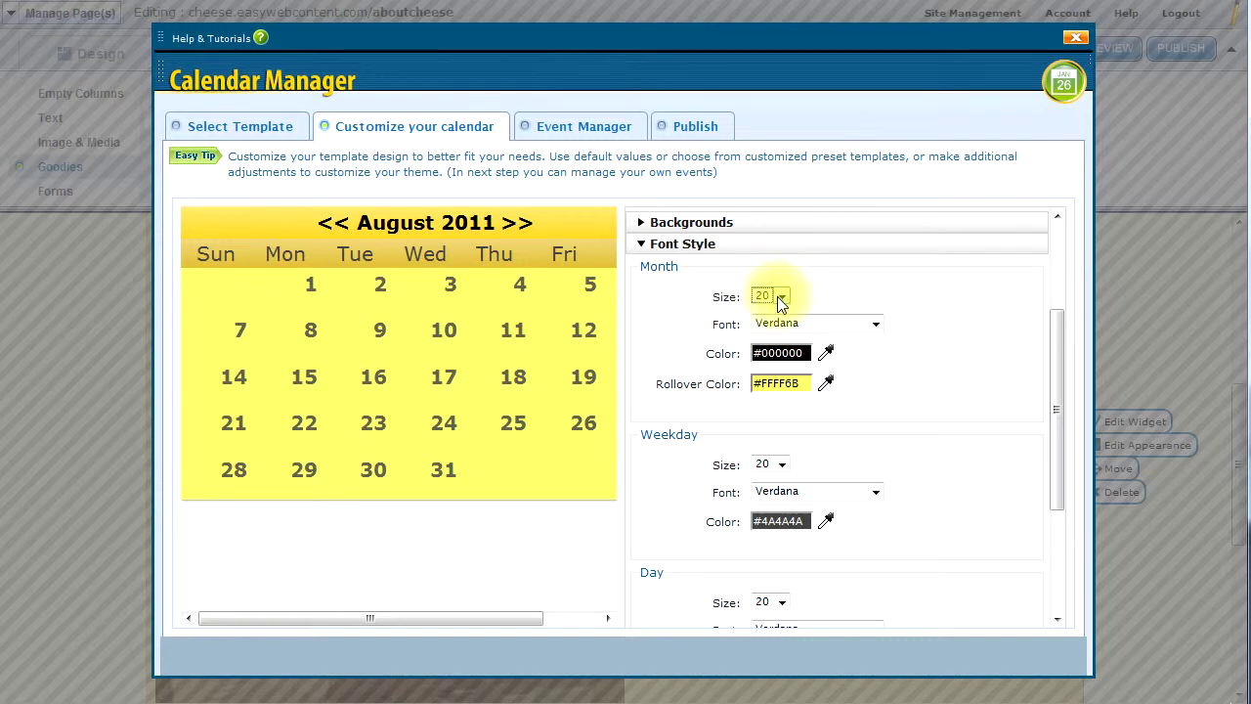
{"action": "left_click", "coordinate": [810, 326]}
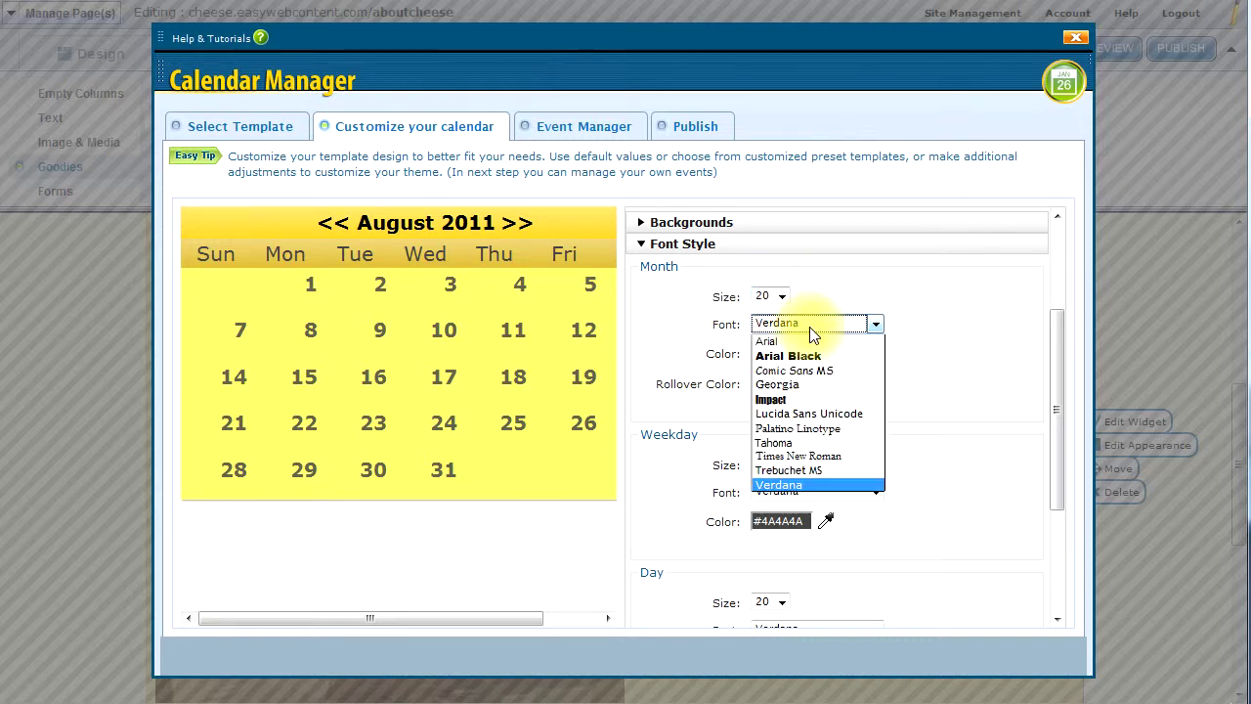
{"action": "left_click", "coordinate": [804, 341]}
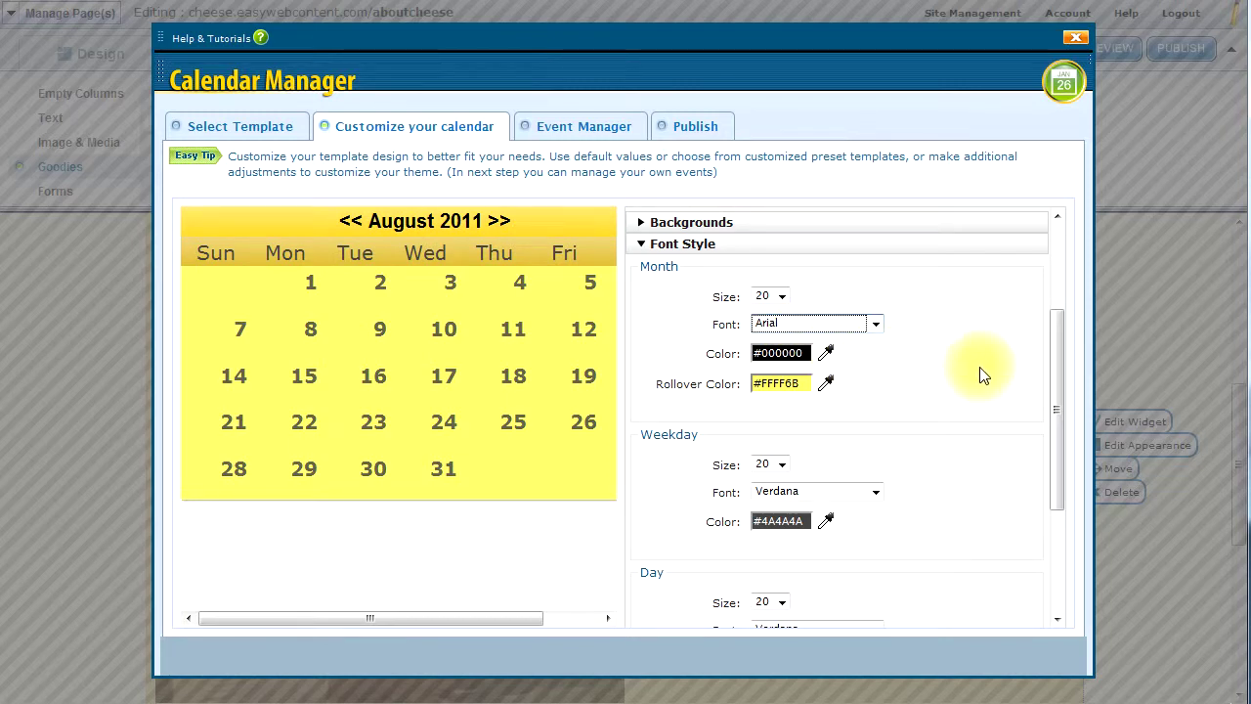
{"action": "left_click_drag", "start_coordinate": [1055, 430], "coordinate": [1066, 535]}
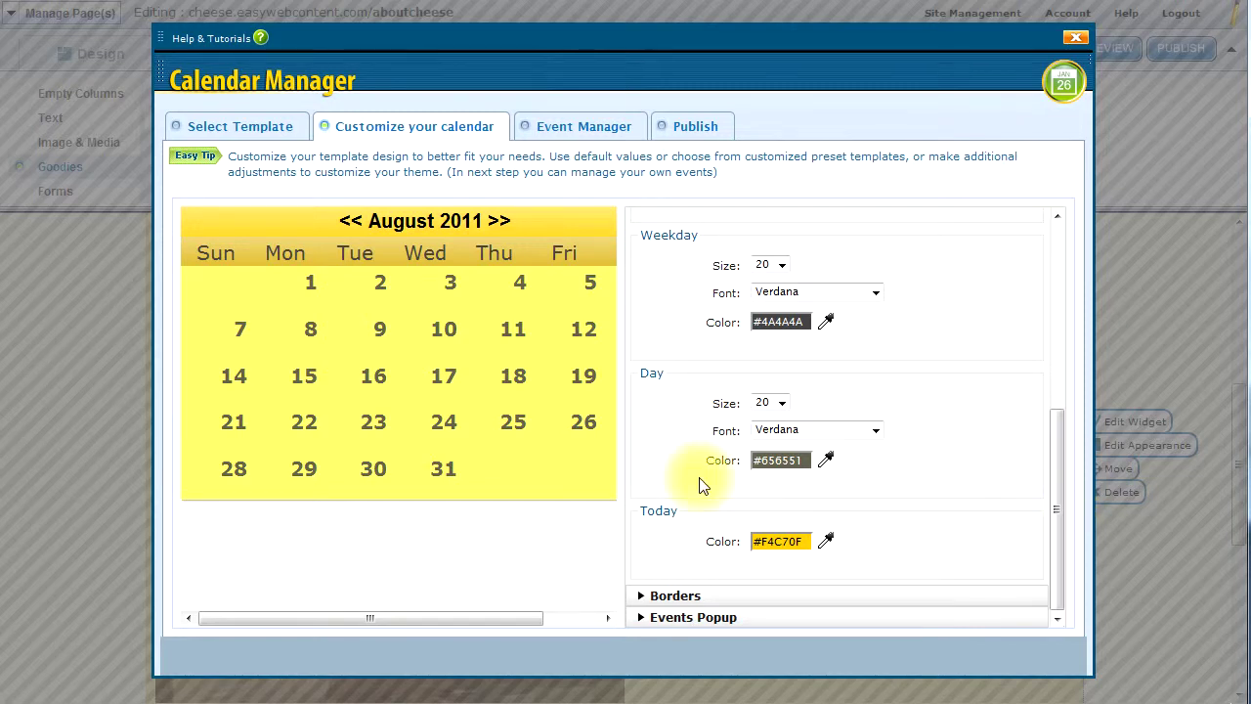
Set a 1-pixel border around the calendar and leave Drop shadow on Yes
{"action": "left_click", "coordinate": [645, 596]}
{"action": "left_click", "coordinate": [779, 373]}
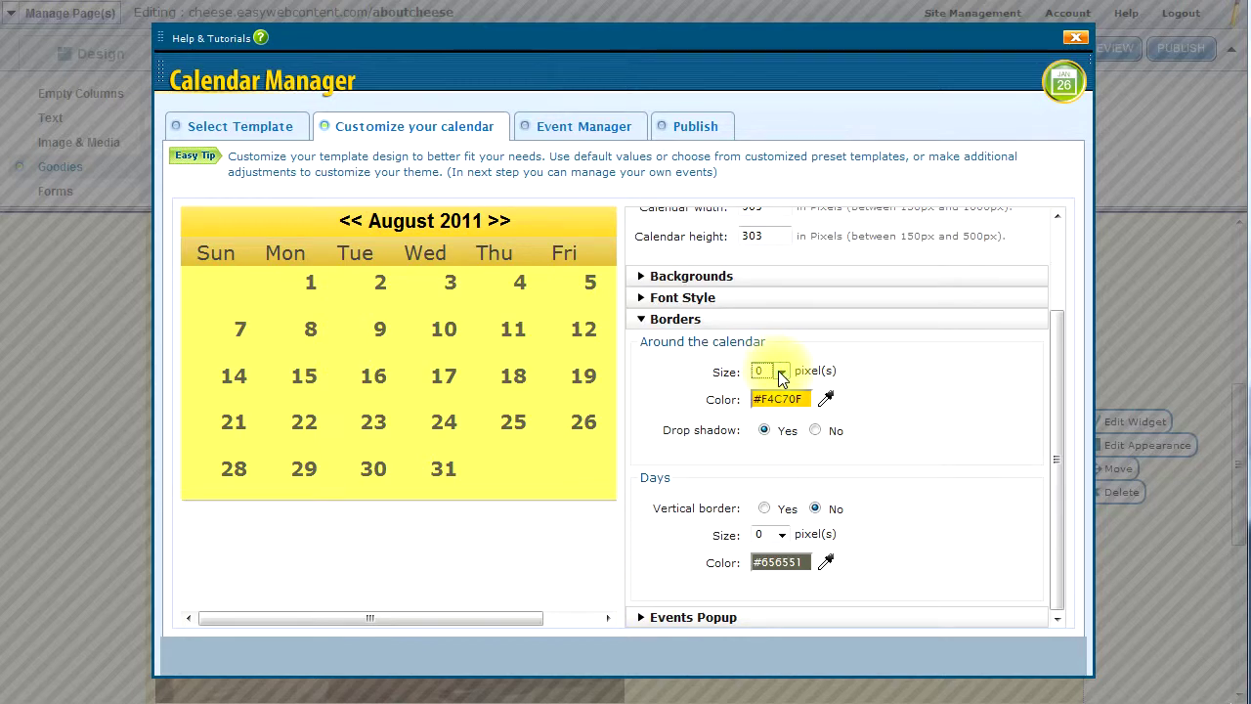
{"action": "left_click", "coordinate": [772, 399]}
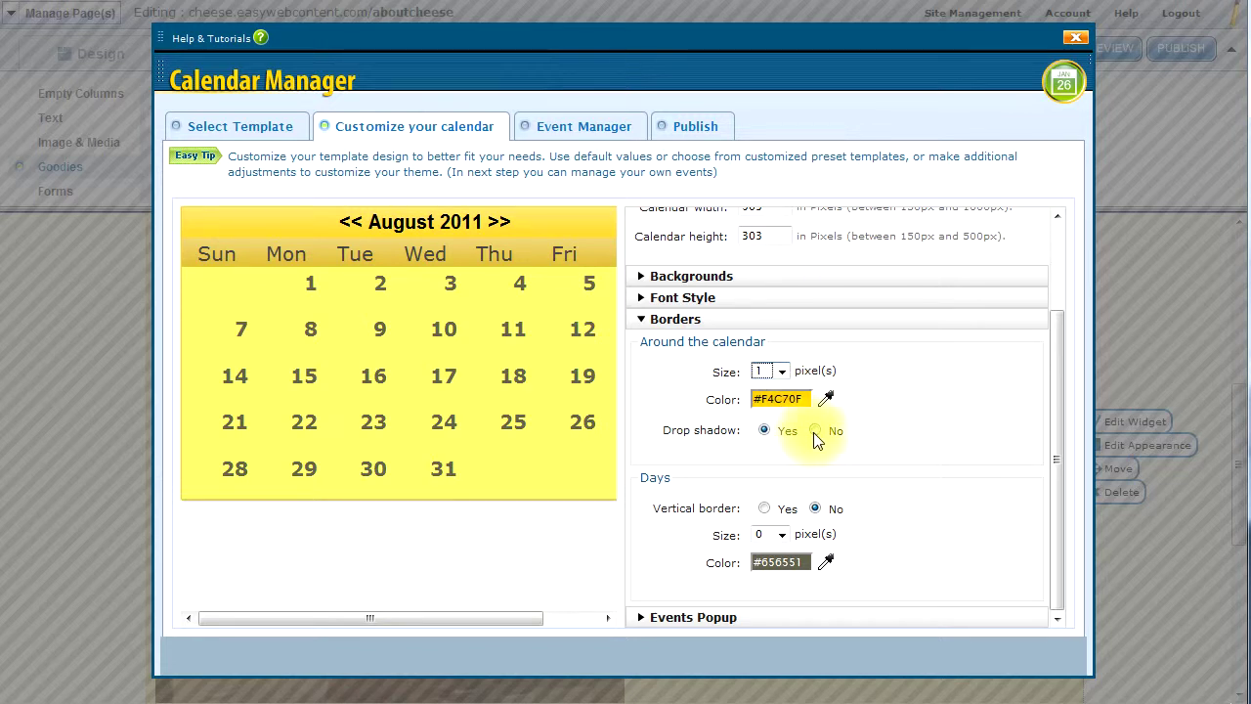
{"action": "left_click", "coordinate": [815, 433]}
{"action": "left_click", "coordinate": [765, 431]}
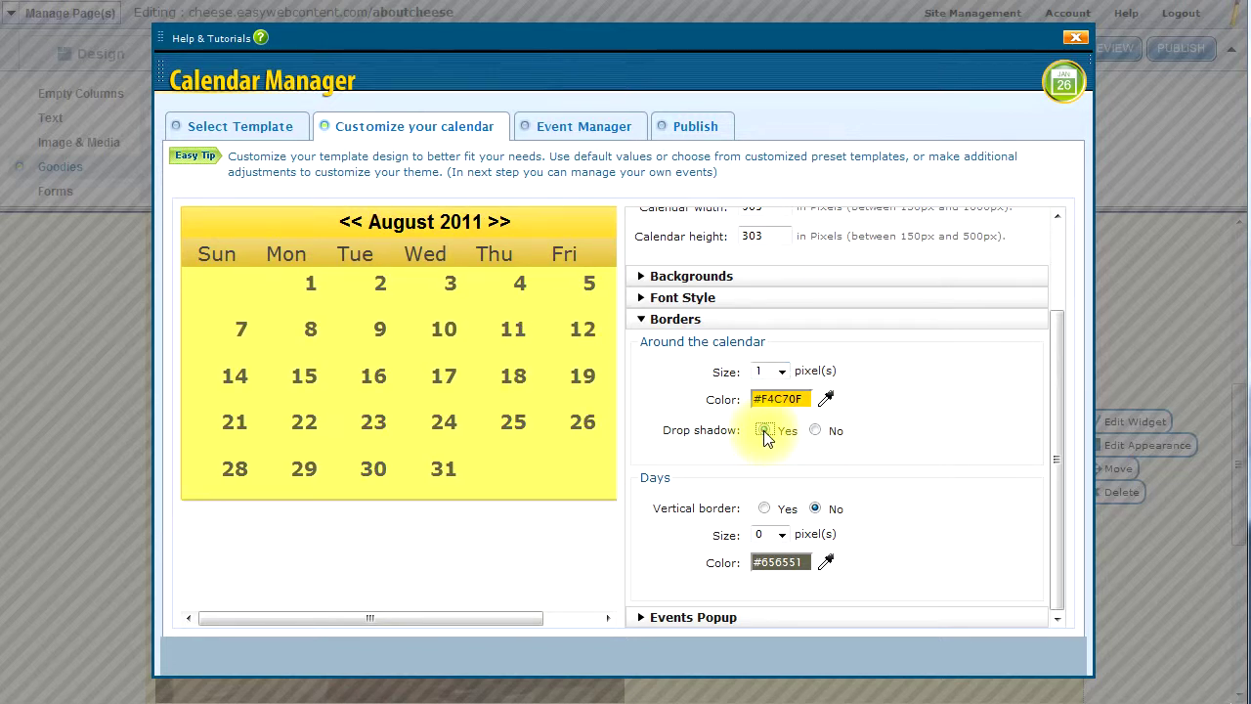
{"action": "left_click", "coordinate": [815, 431]}
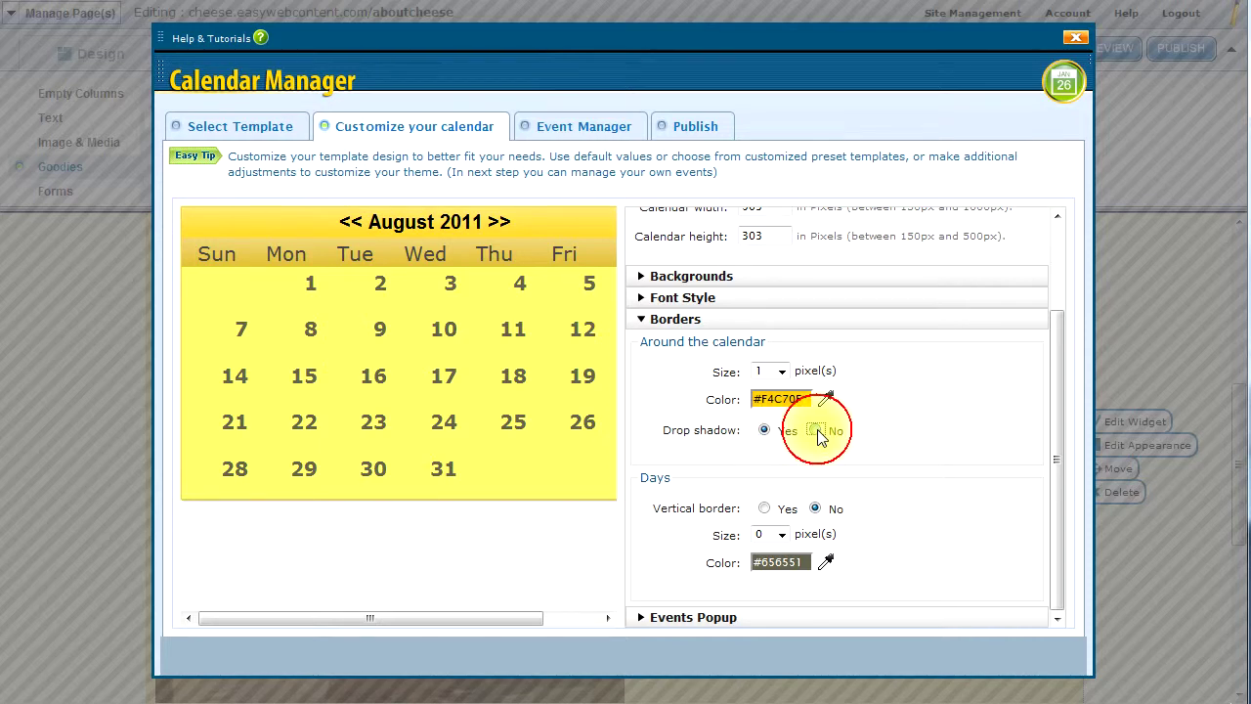
{"action": "left_click", "coordinate": [765, 431]}
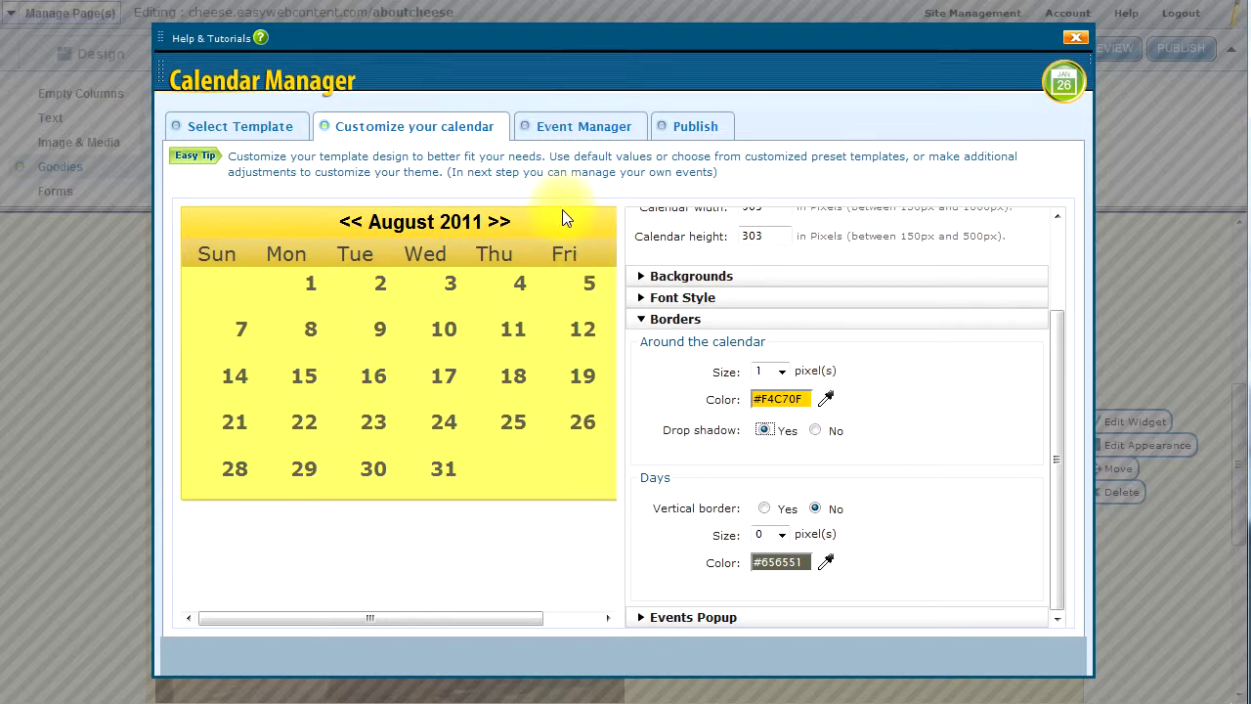
Save the design and start a new Morning event dated September 7, 2011
{"action": "left_click", "coordinate": [569, 132]}
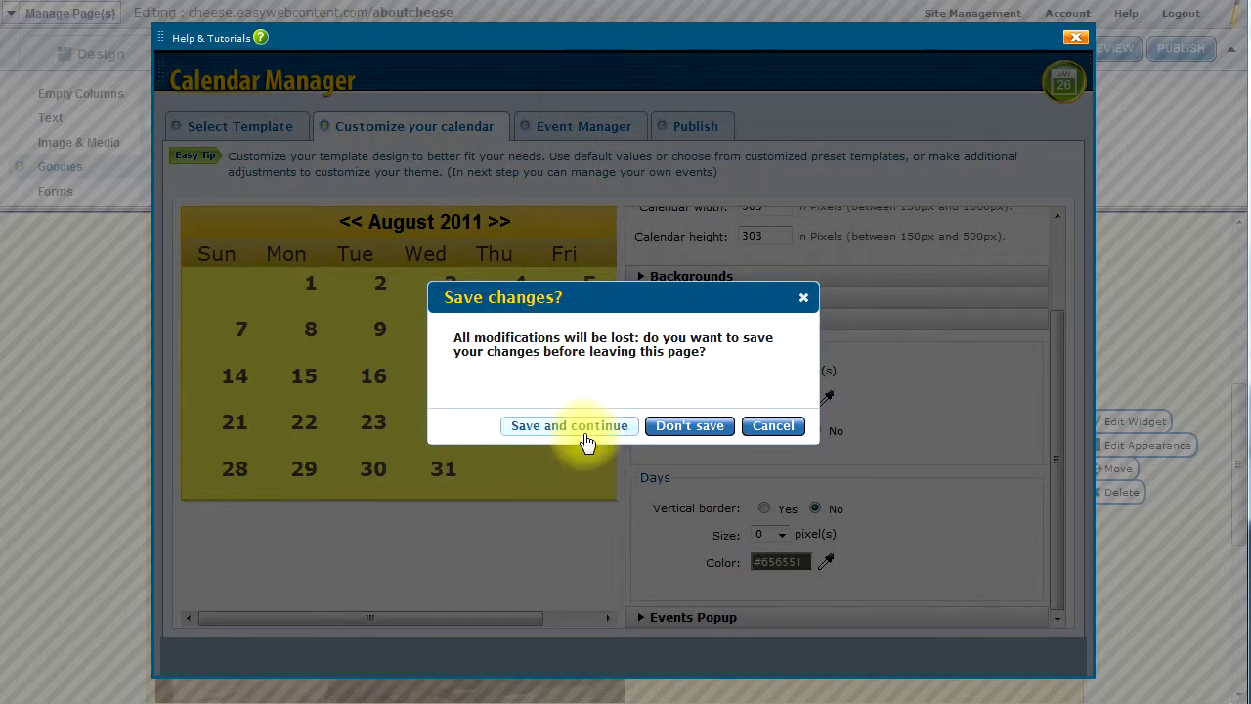
{"action": "left_click", "coordinate": [584, 430]}
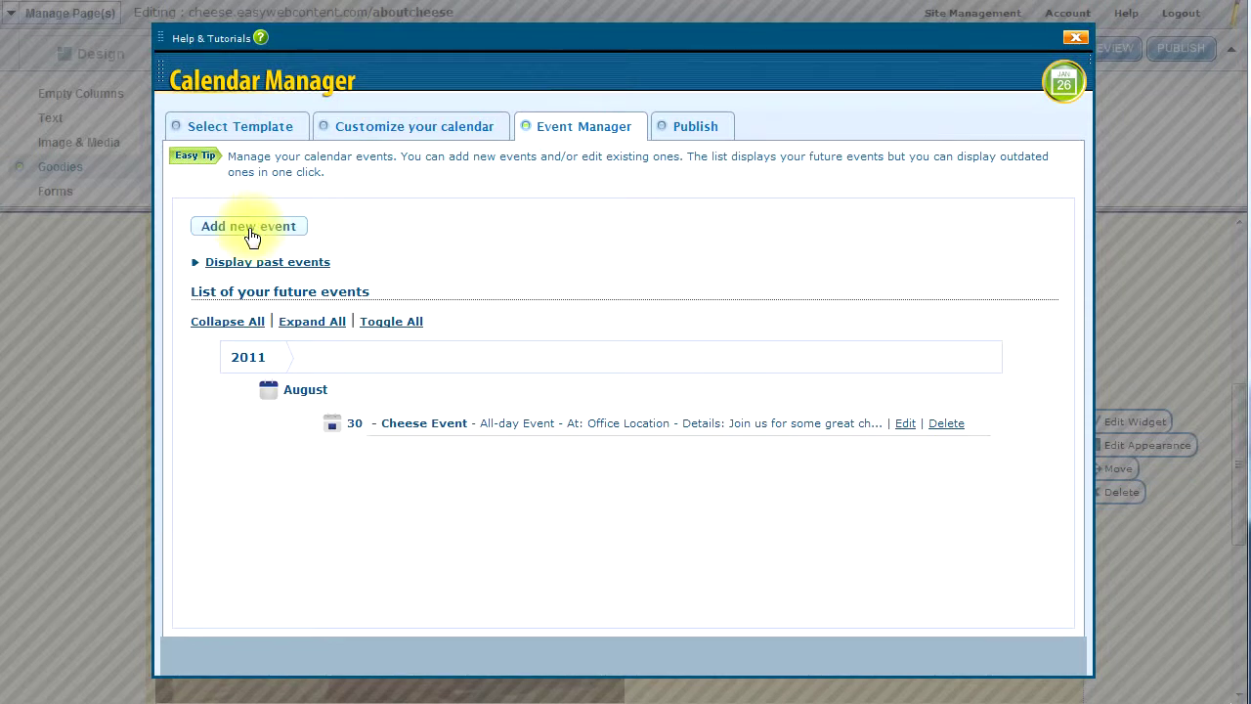
{"action": "left_click", "coordinate": [251, 231]}
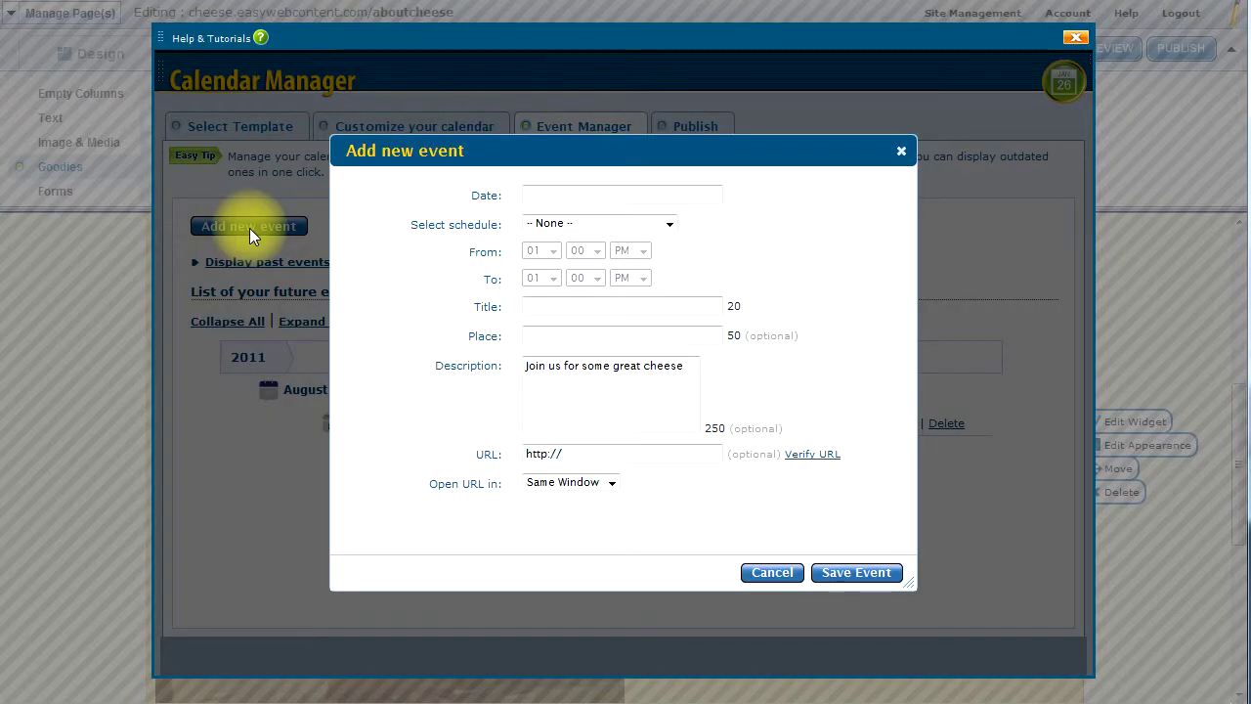
{"action": "left_click", "coordinate": [548, 197]}
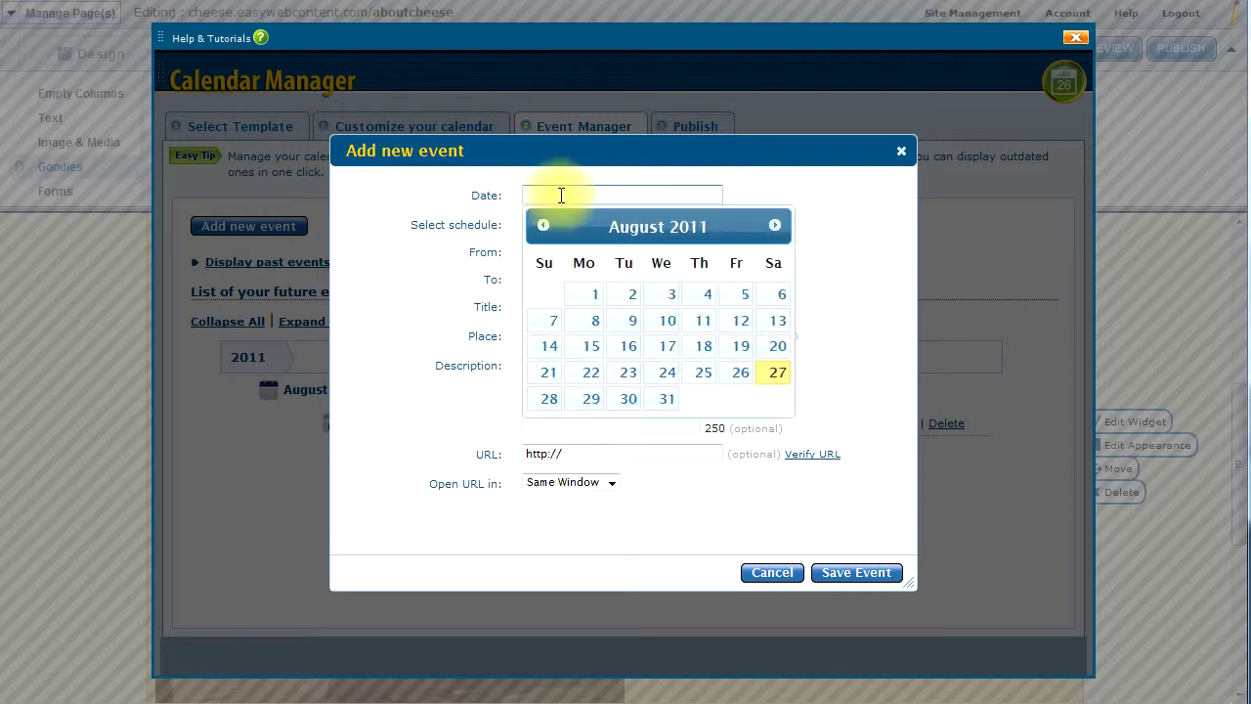
{"action": "left_click", "coordinate": [775, 224]}
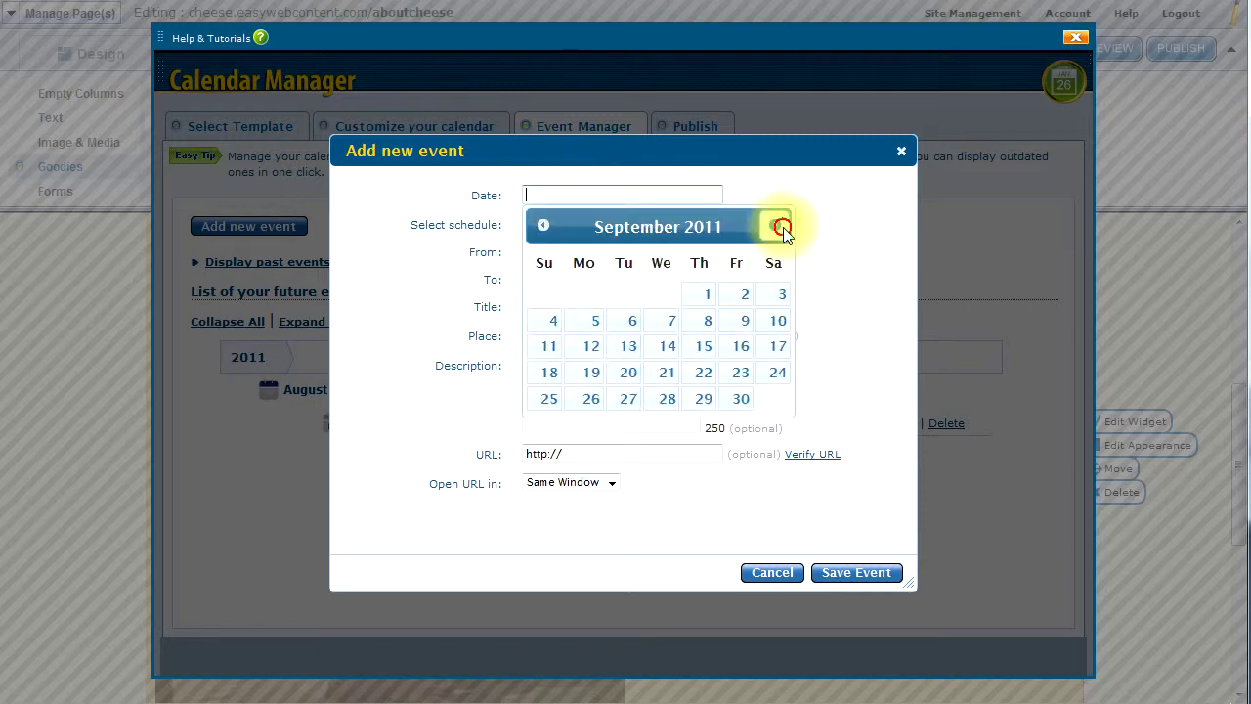
{"action": "left_click", "coordinate": [661, 323]}
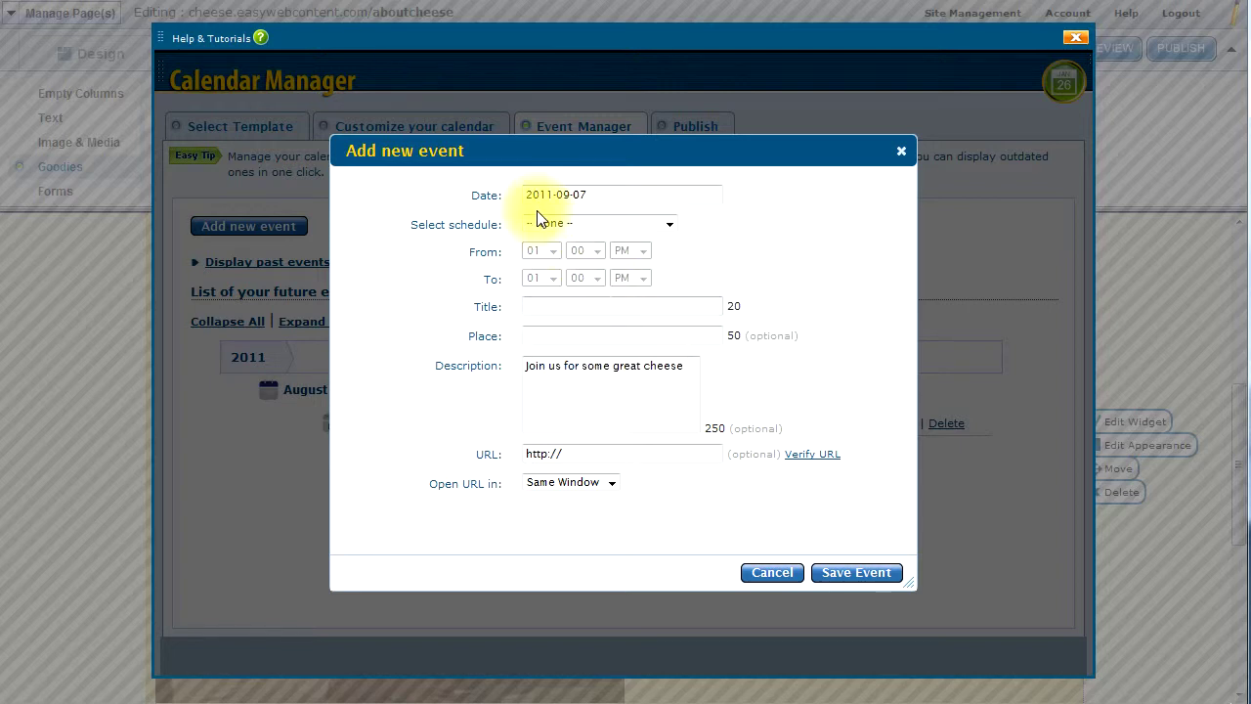
{"action": "left_click", "coordinate": [547, 224]}
{"action": "left_click", "coordinate": [553, 224]}
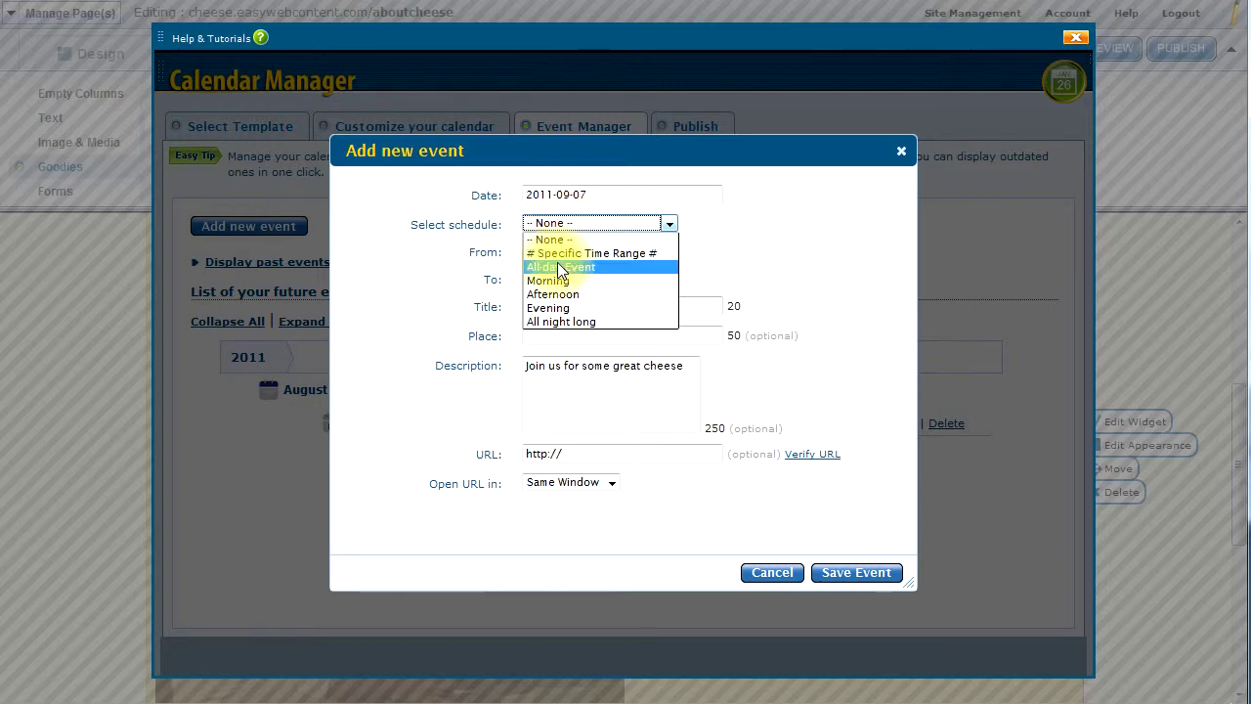
{"action": "left_click", "coordinate": [557, 280]}
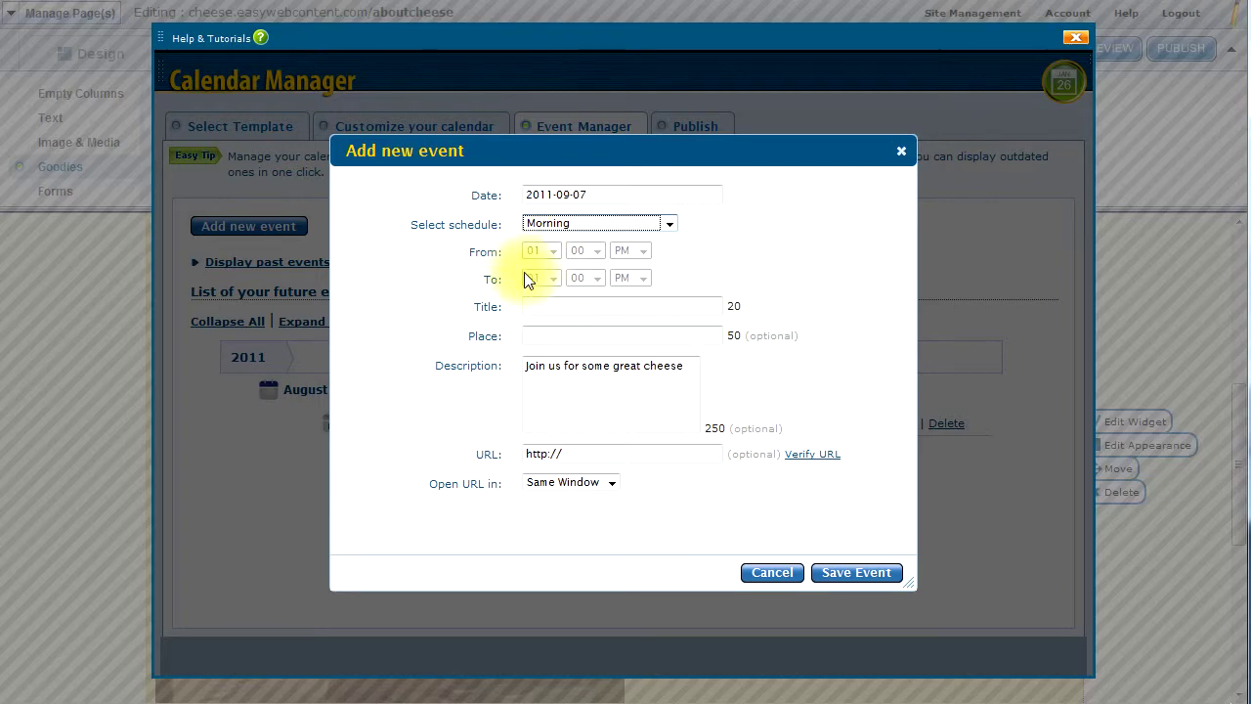
Title the event 'Morning Cheese' at Headquarters, MD, add a description, and save it
{"action": "left_click", "coordinate": [557, 307]}
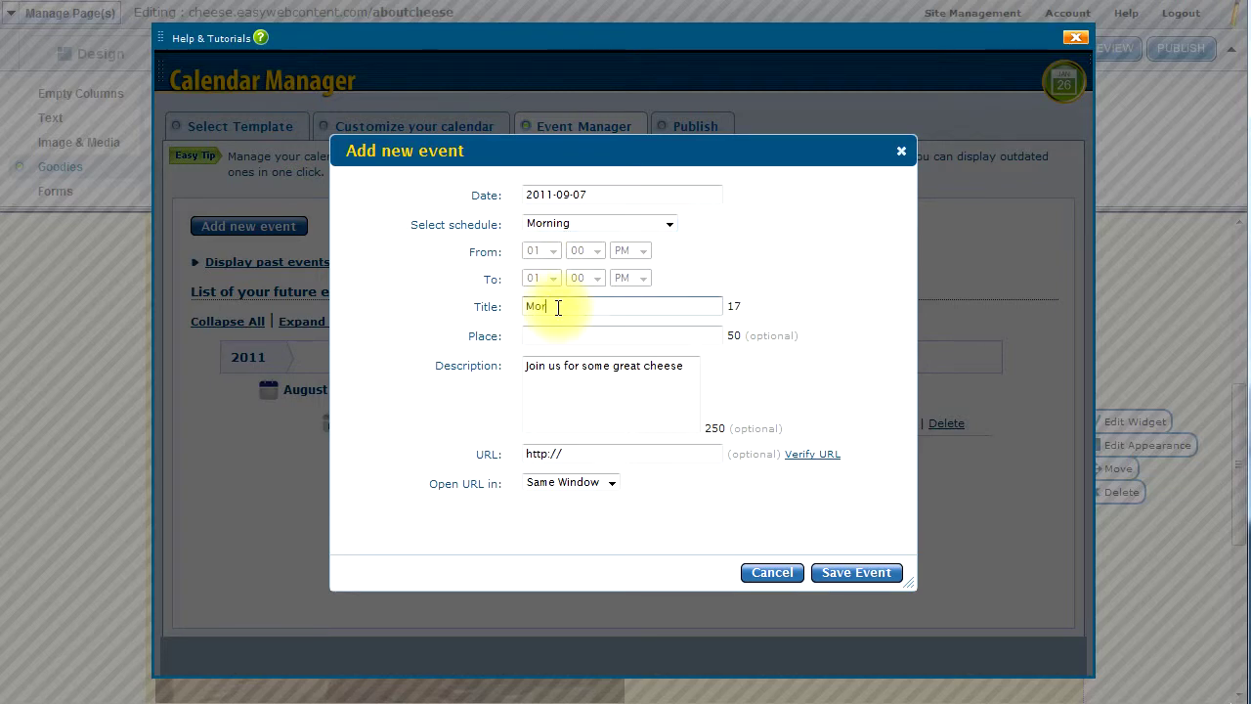
{"action": "type", "text": "Morning Cheese"}
{"action": "key", "text": "Tab"}
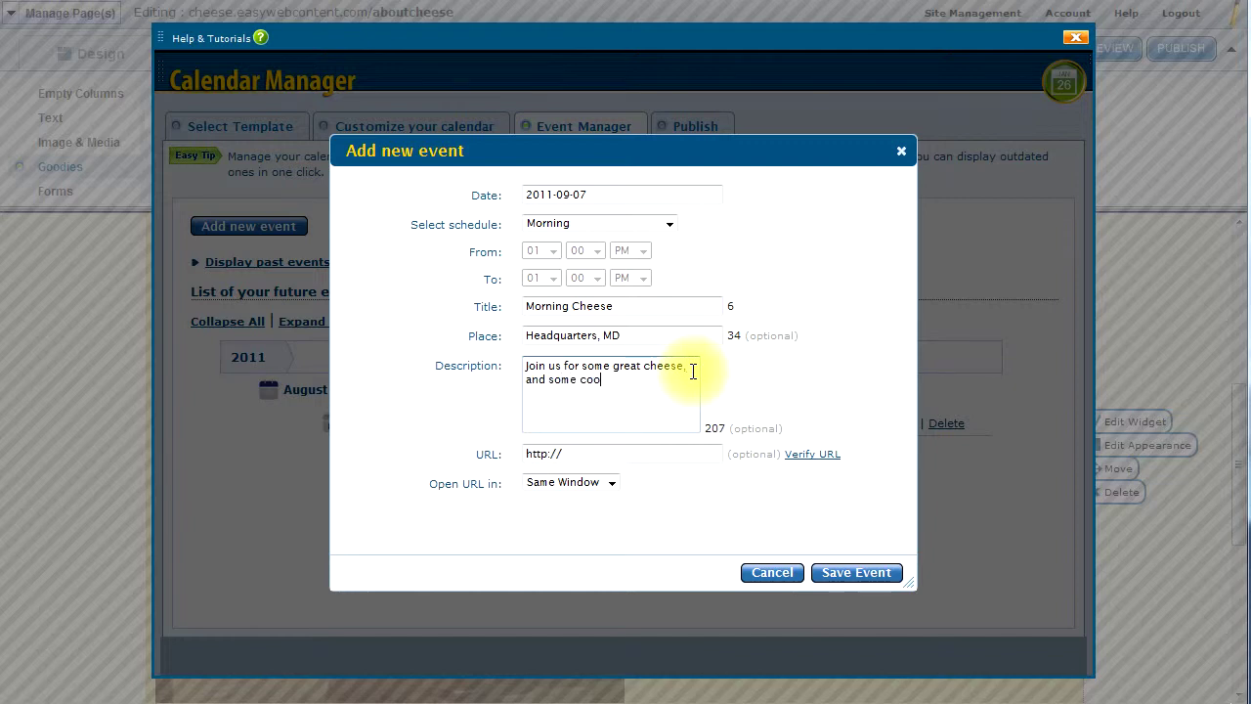
{"action": "type", "text": "s"}
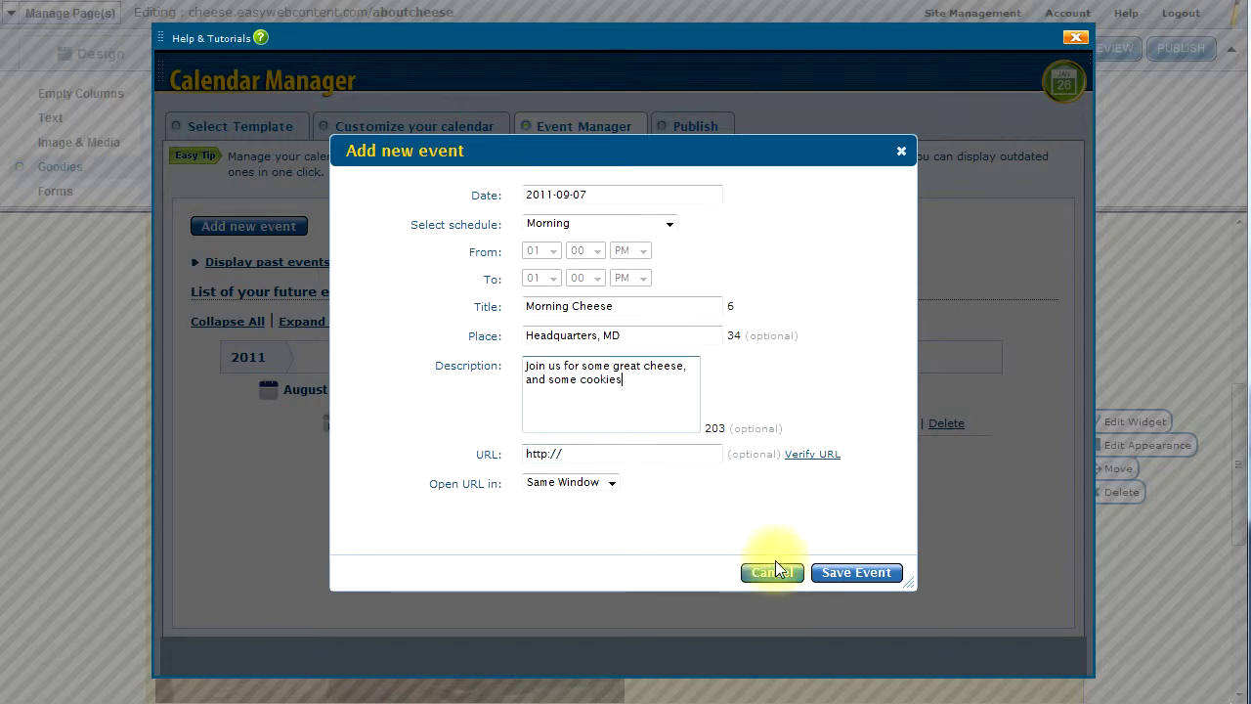
{"action": "left_click", "coordinate": [846, 577]}
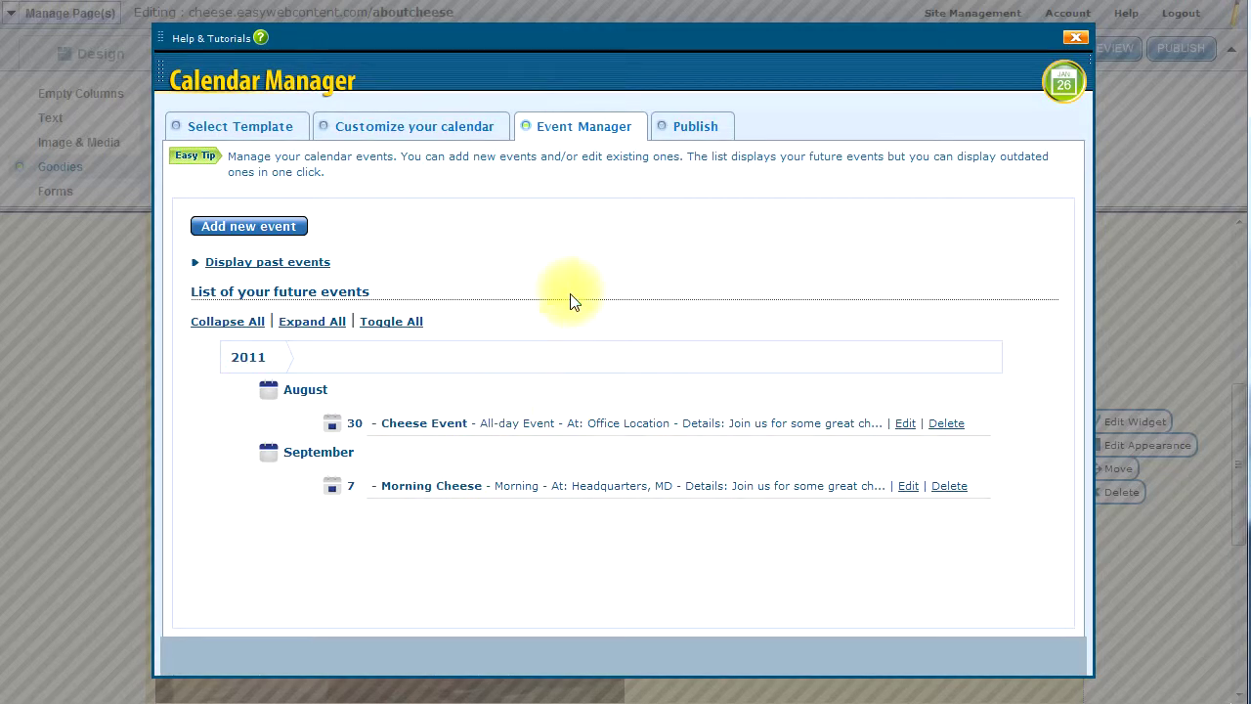
Insert the New Cheese Calendar onto the About page below the mission text
{"action": "left_click", "coordinate": [691, 128]}
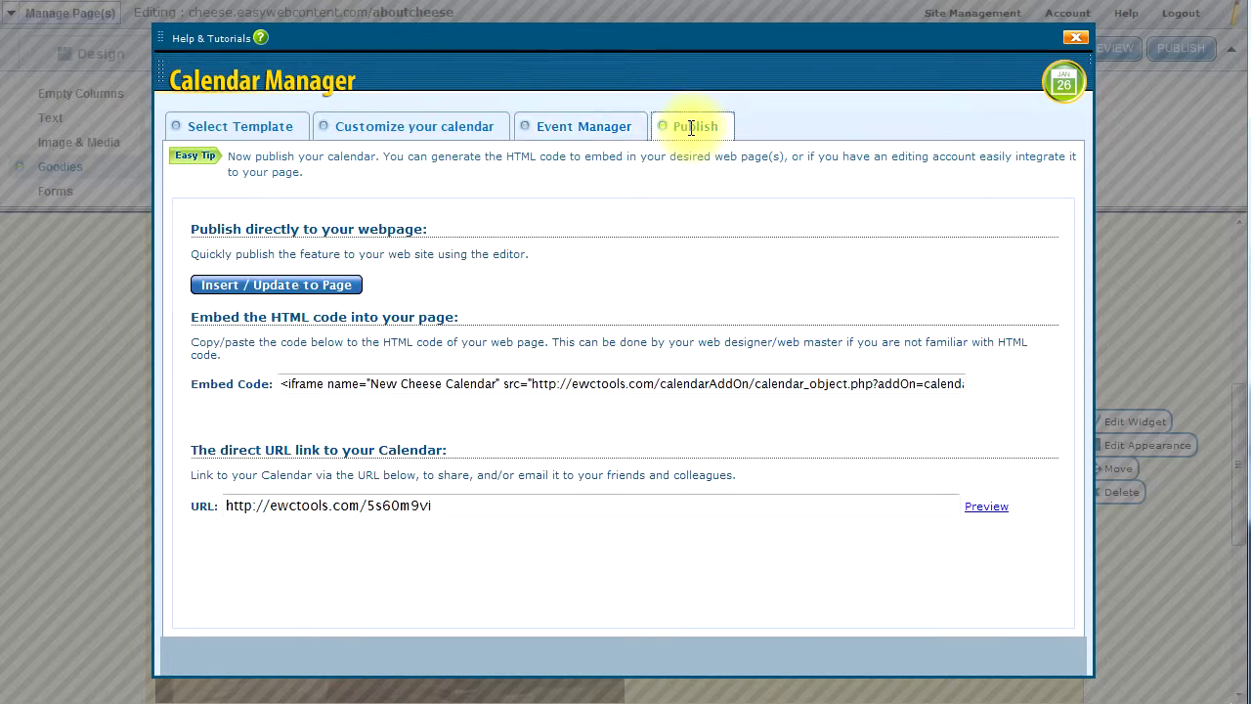
{"action": "left_click", "coordinate": [267, 289]}
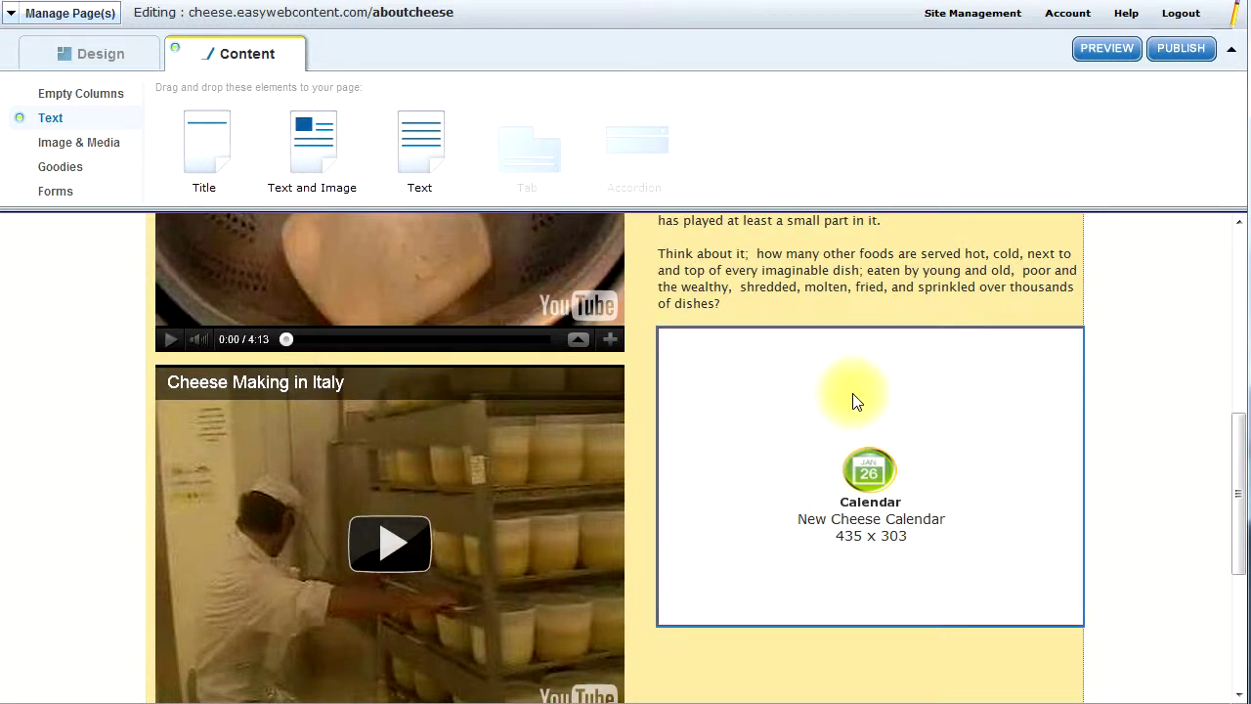
{"action": "left_click", "coordinate": [853, 400]}
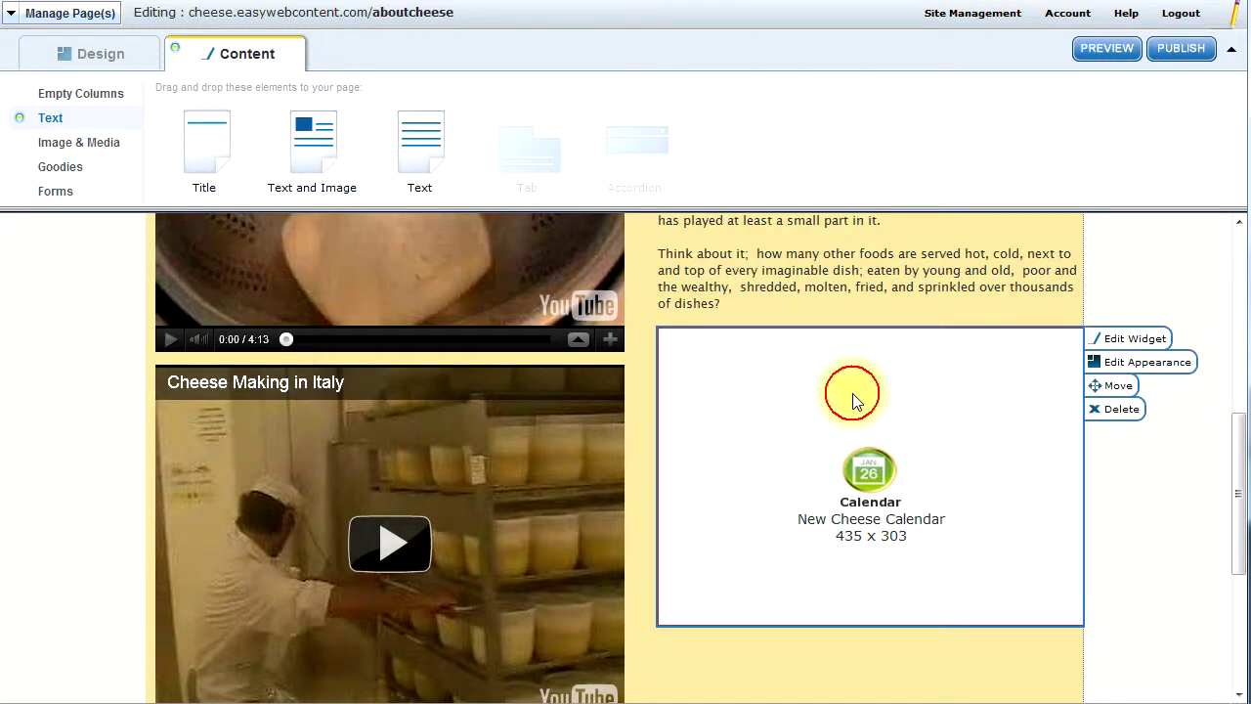
{"action": "left_click", "coordinate": [1101, 54]}
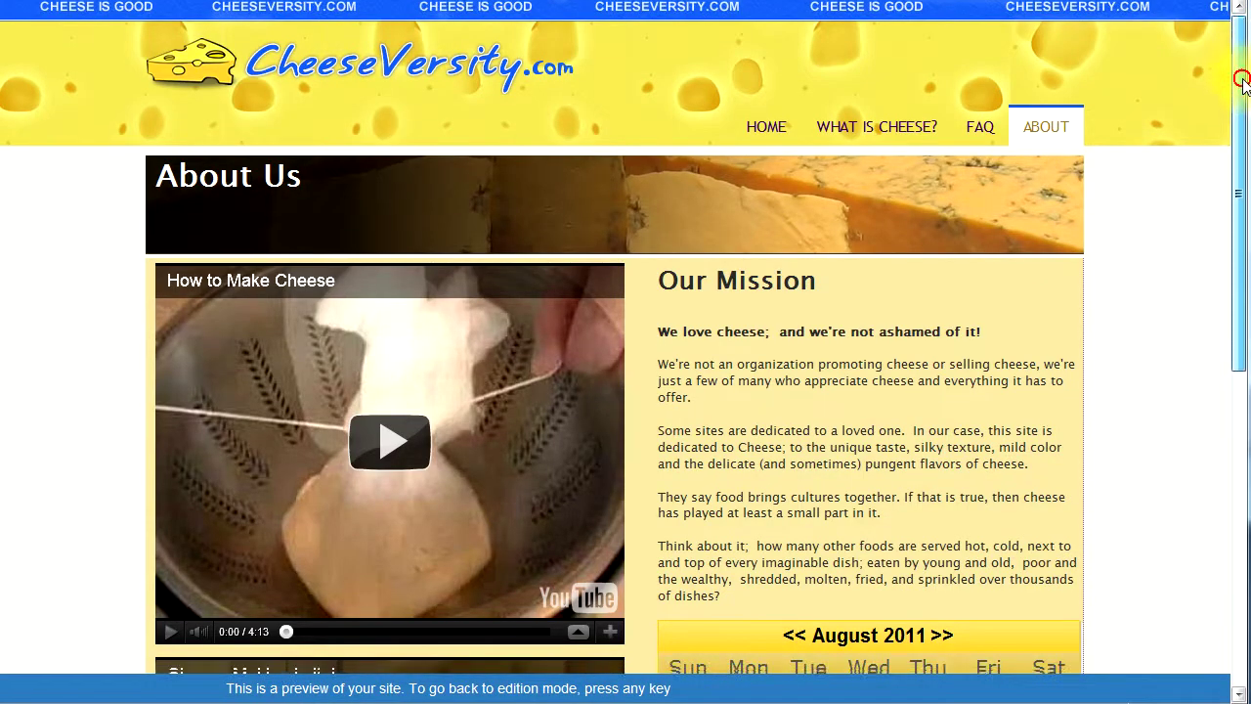
{"action": "left_click_drag", "start_coordinate": [1233, 68], "coordinate": [1232, 268]}
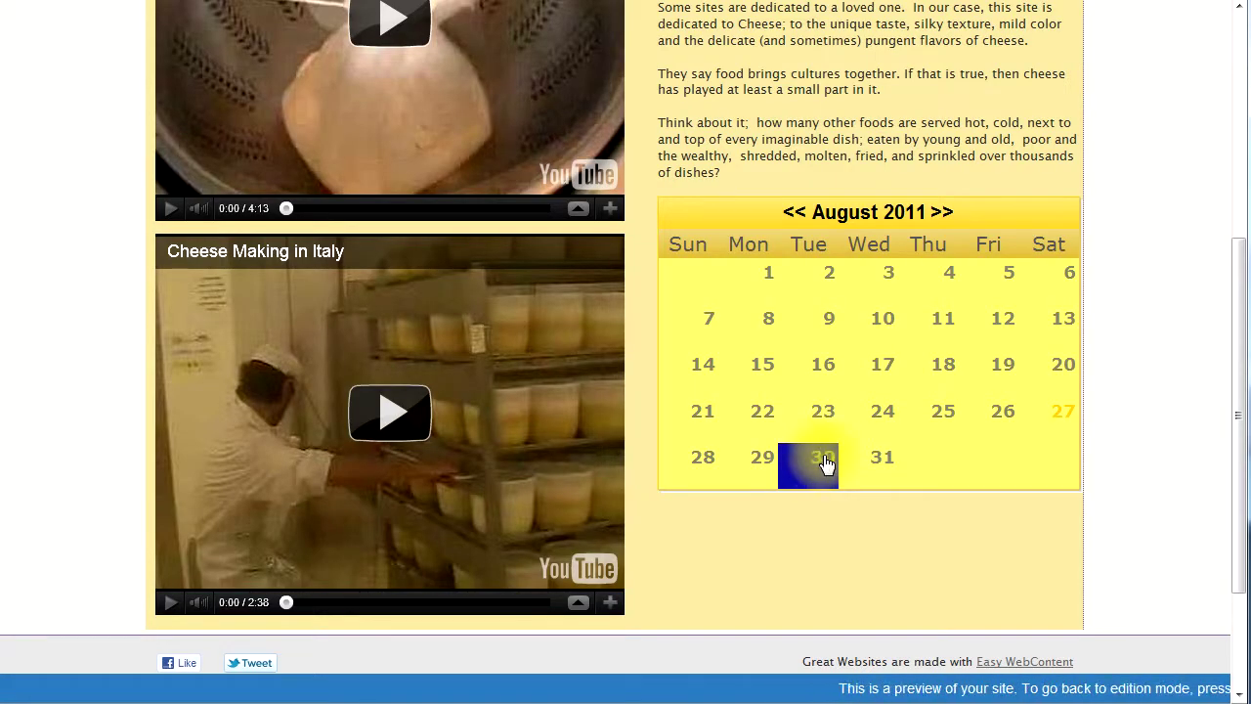
{"action": "left_click", "coordinate": [820, 464]}
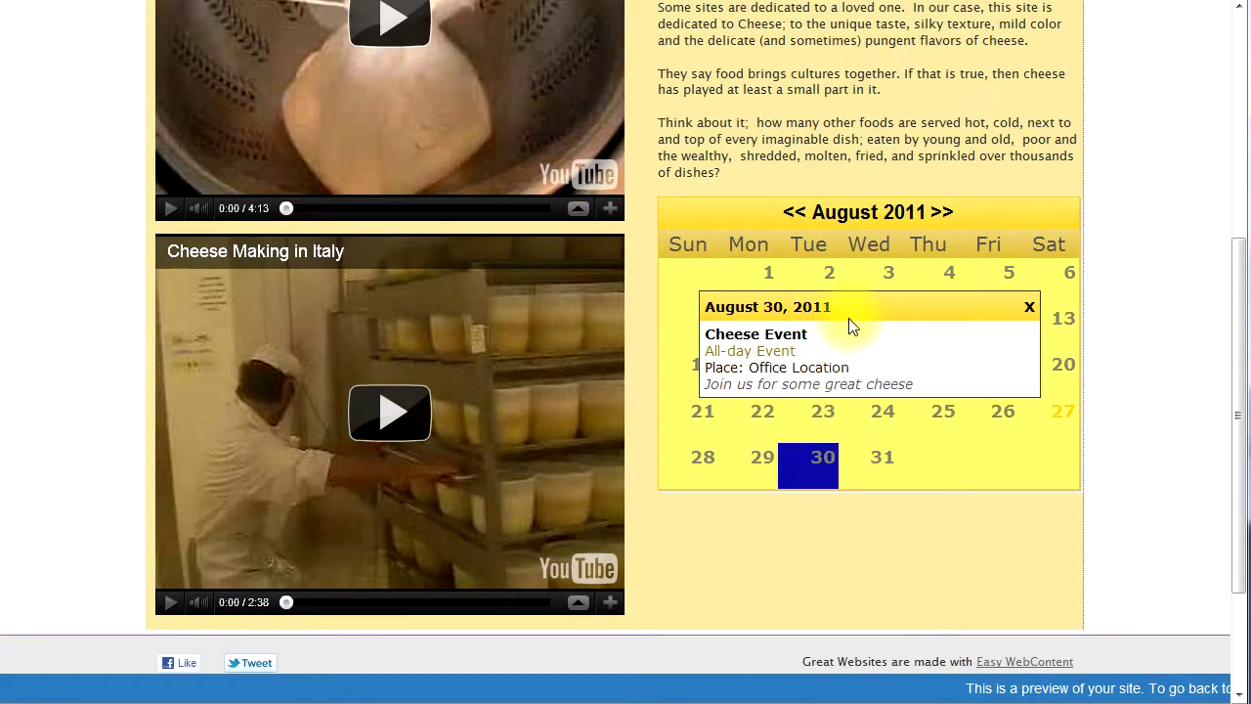
{"action": "left_click", "coordinate": [1031, 309]}
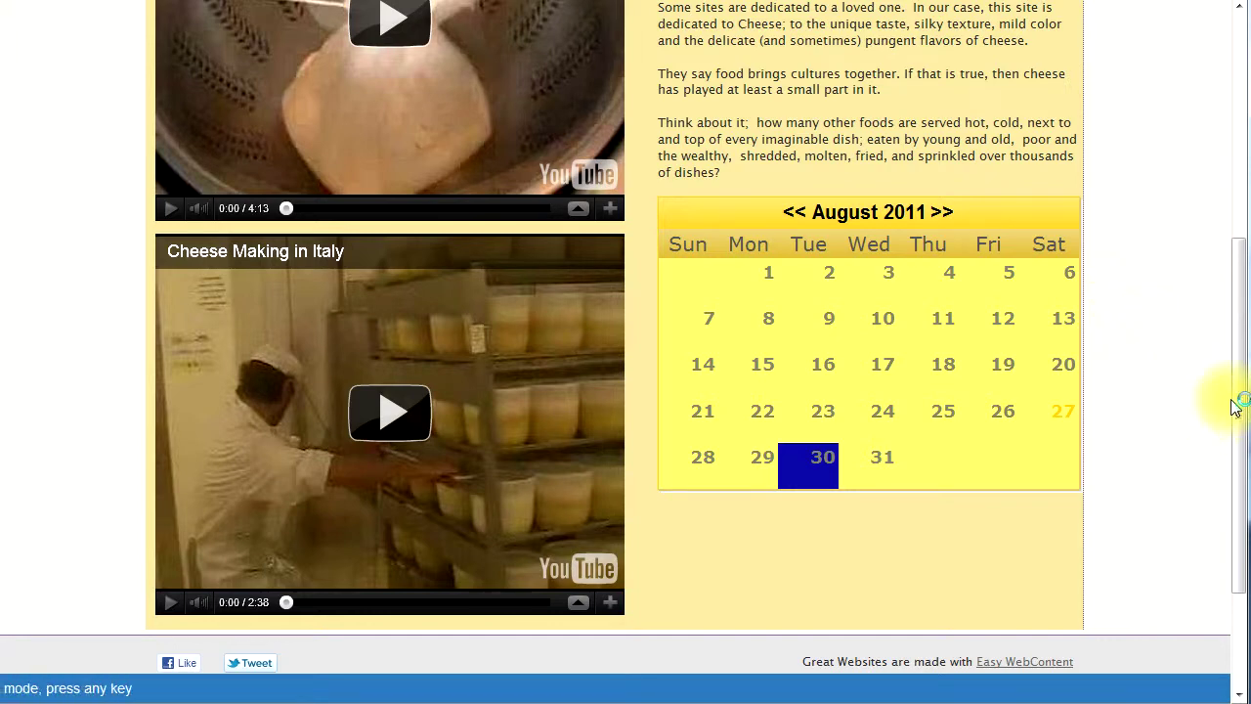
{"action": "left_click_drag", "start_coordinate": [1242, 411], "coordinate": [1217, 173]}
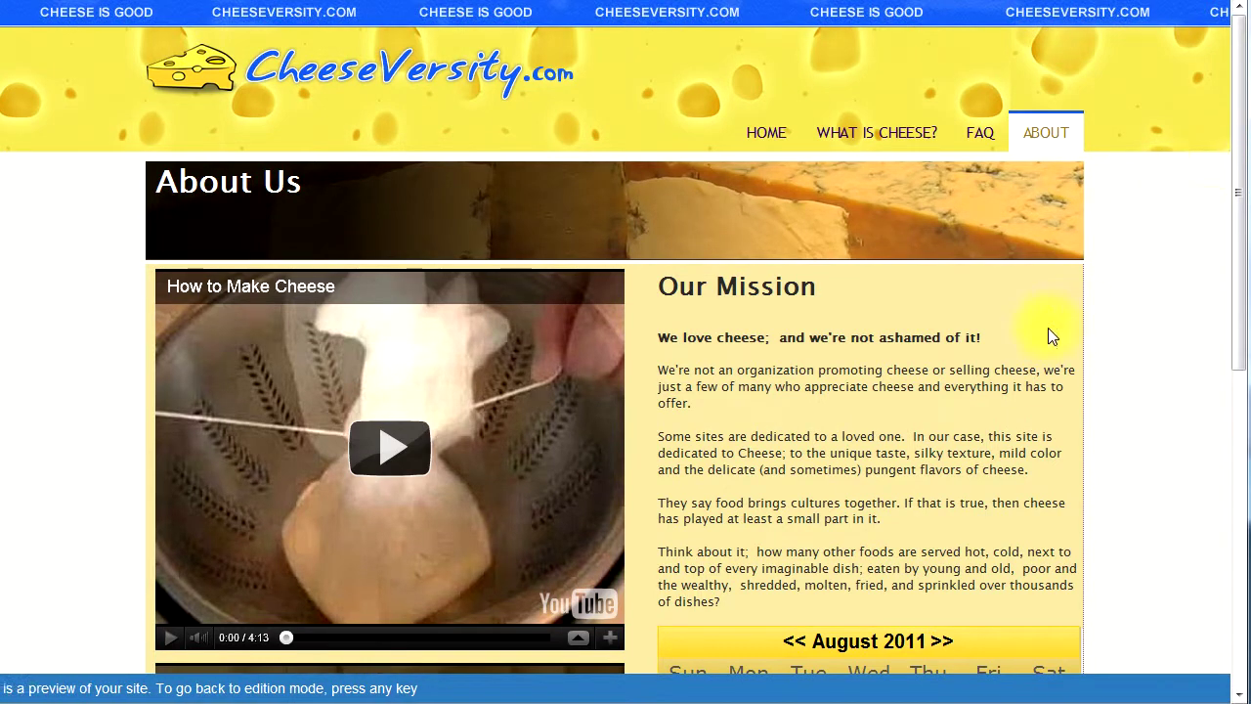